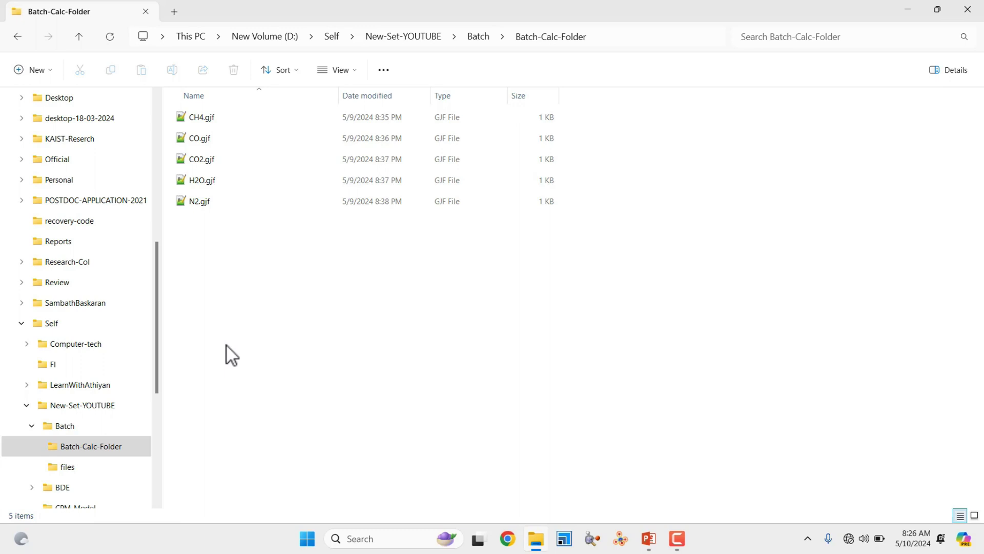
Select CH4.gjf in Batch-Calc-Folder and bring up its context menu
left_click(209, 119)
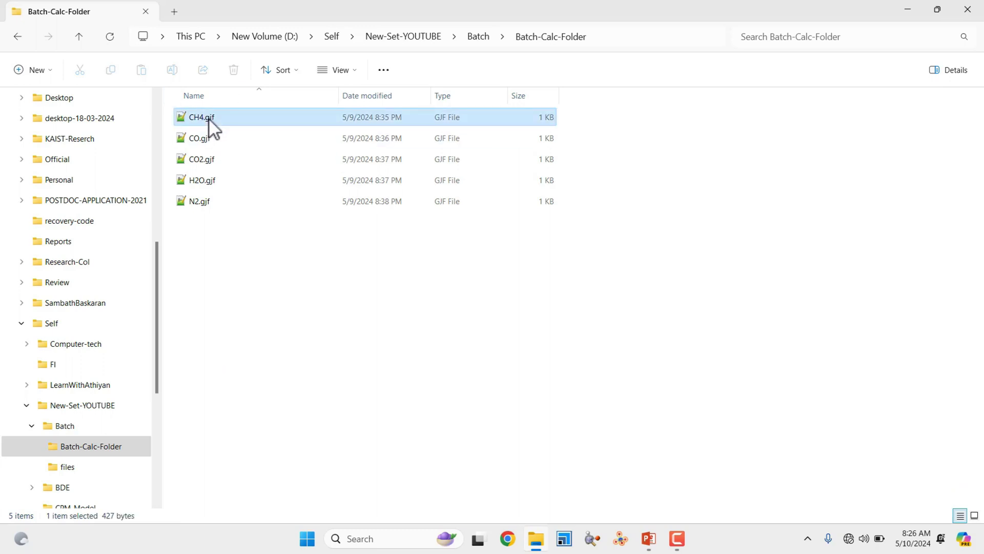
right_click(209, 117)
Open CH4.gjf in a maximized Notepad++, closing the API-1.out and Calculation.txt tabs
left_click(264, 334)
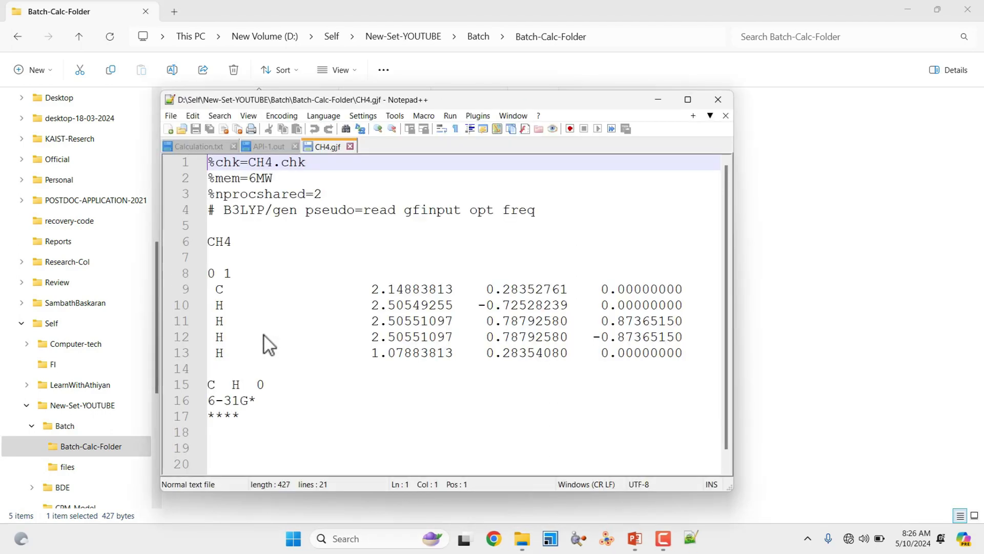
left_click(688, 100)
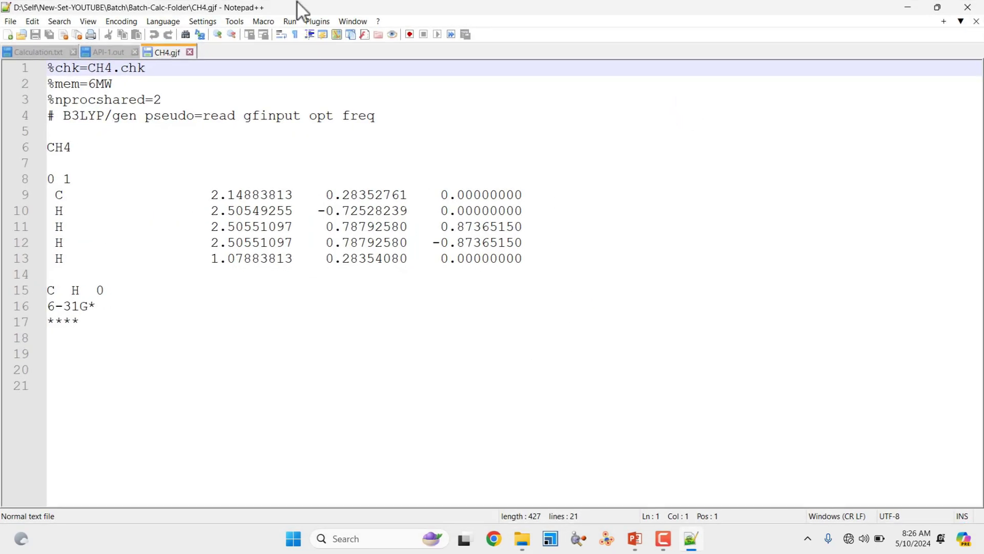
left_click(134, 51)
left_click(73, 52)
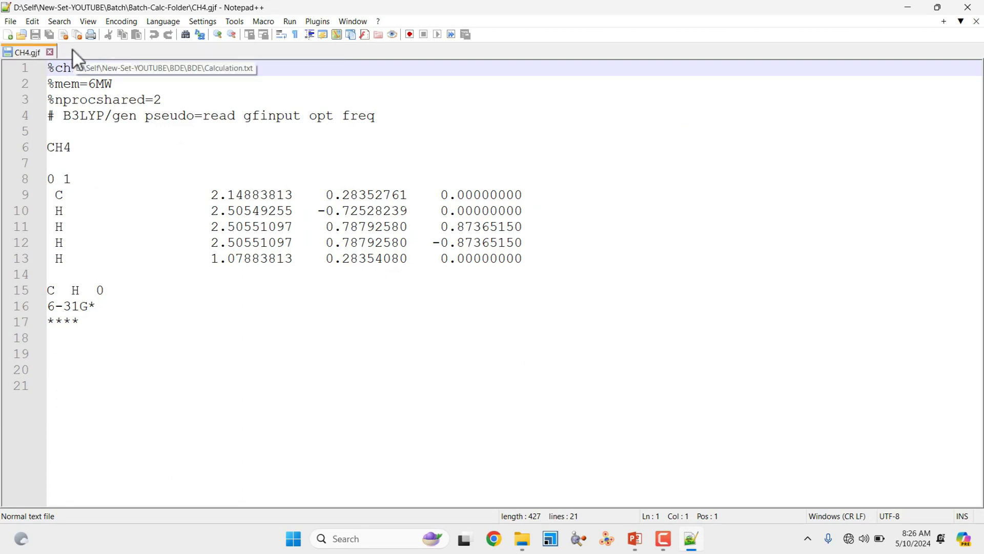
Highlight the checkpoint line and the route keywords gen, pseudo=read gfinput, opt and freq
scroll(159, 202, "up", 3)
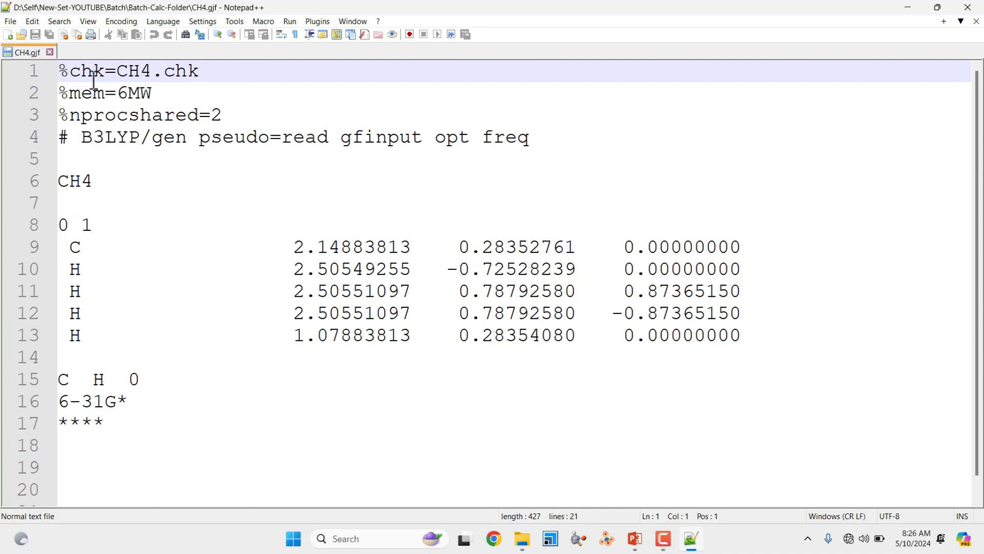
left_click_drag(69, 71, 151, 71)
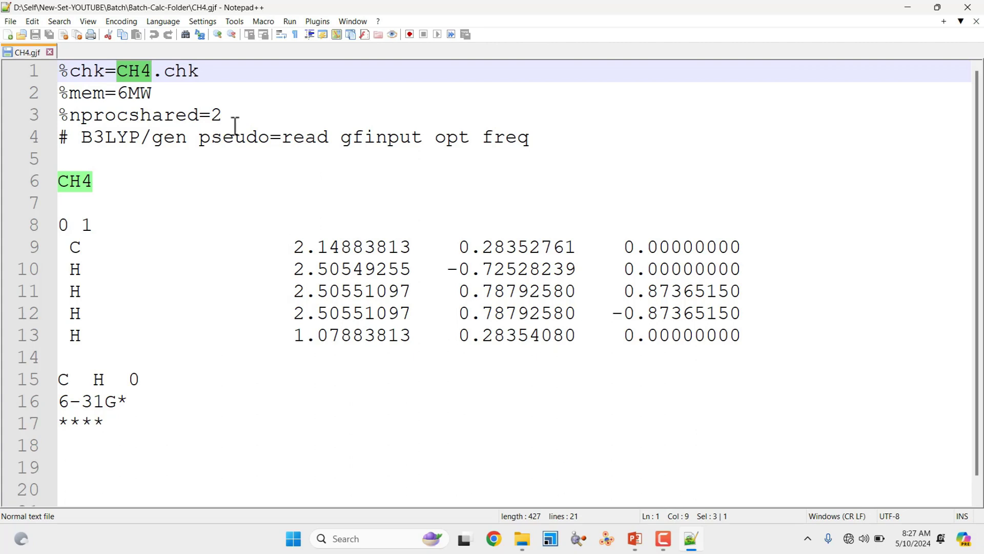
left_click(116, 140)
left_click_drag(141, 138, 63, 142)
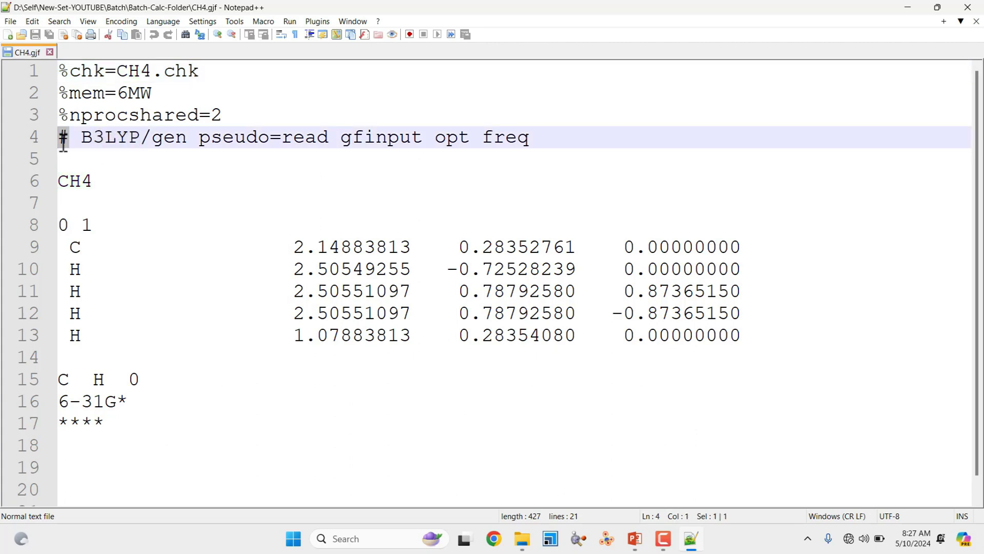
left_click(116, 139)
left_click_drag(153, 140, 163, 140)
left_click_drag(307, 145, 428, 146)
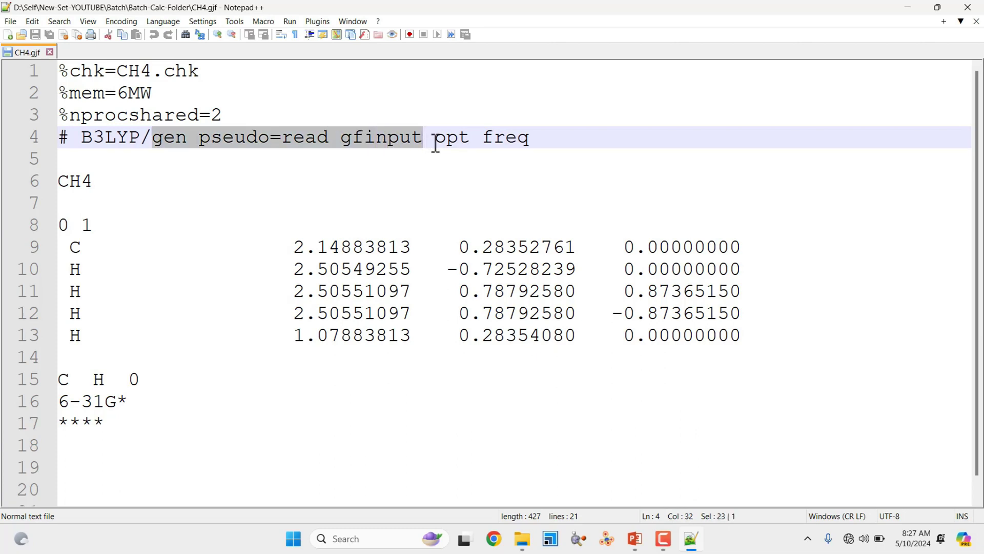
double_click(448, 137)
left_click_drag(484, 139, 534, 140)
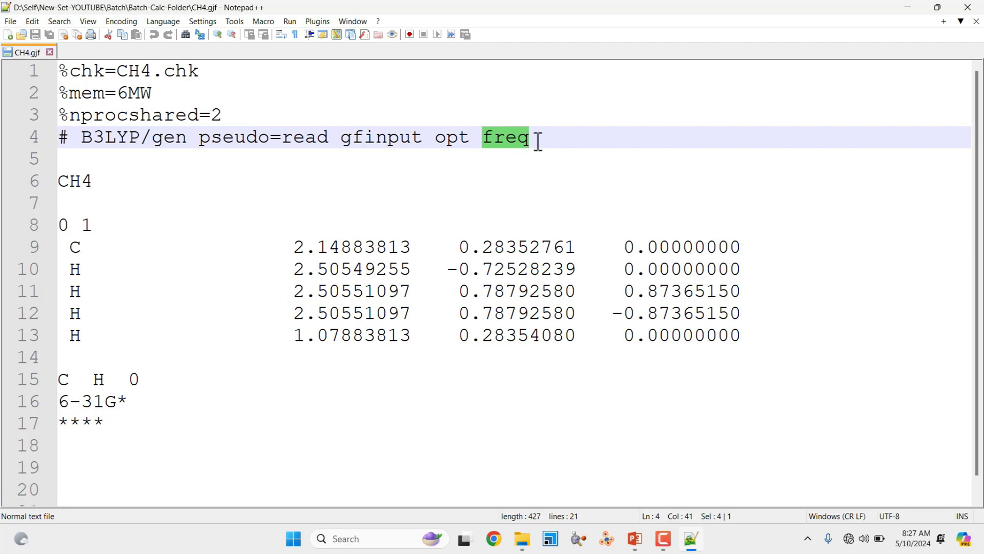
Highlight the CH4 title, charge 0, multiplicity 1 and the atom coordinates
left_click(71, 163)
left_click_drag(108, 190, 65, 187)
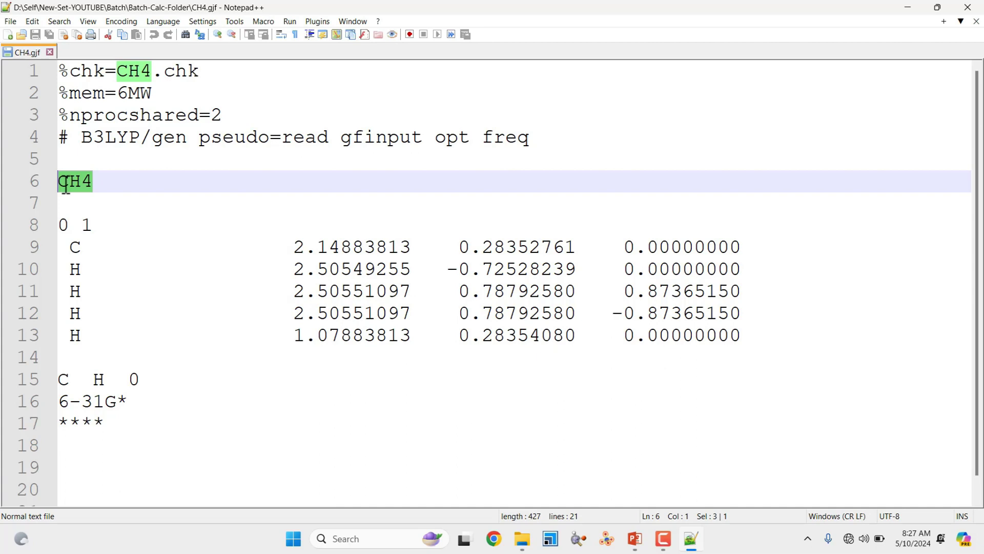
left_click(63, 205)
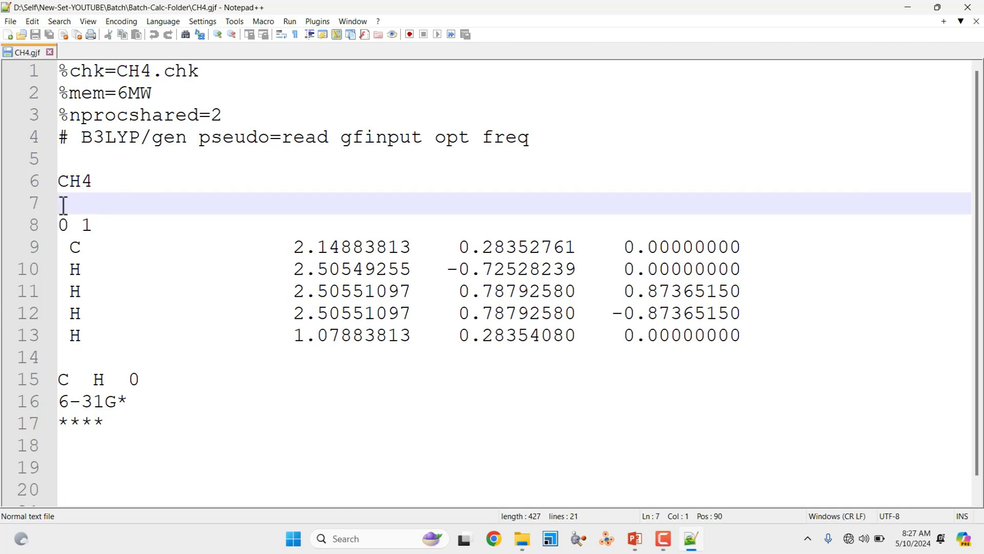
left_click_drag(67, 226, 61, 226)
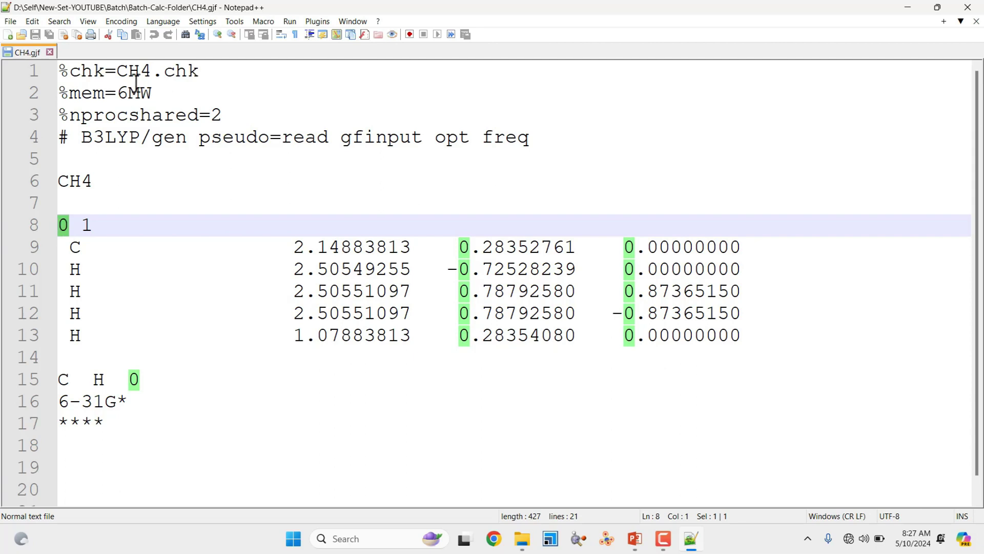
double_click(64, 225)
left_click(93, 226)
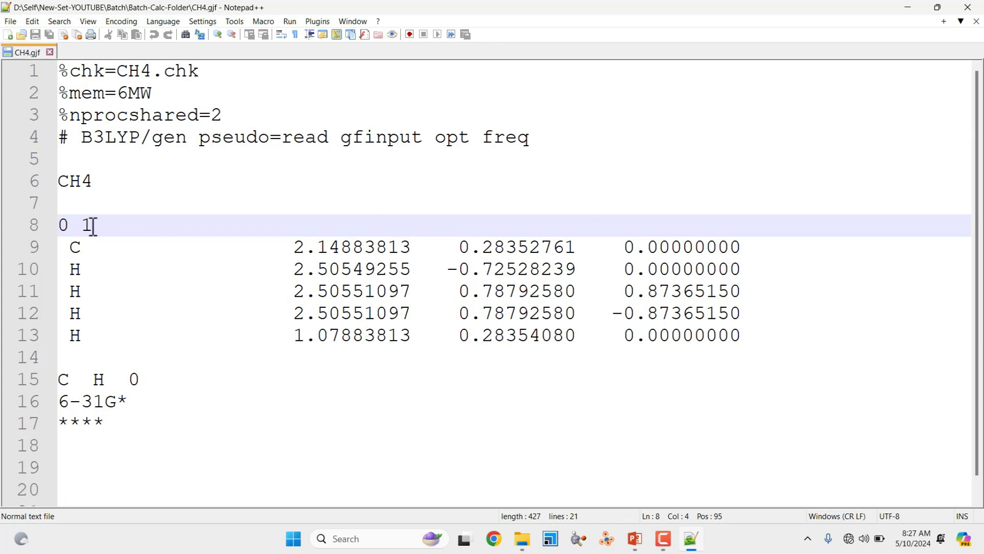
left_click_drag(92, 225, 88, 226)
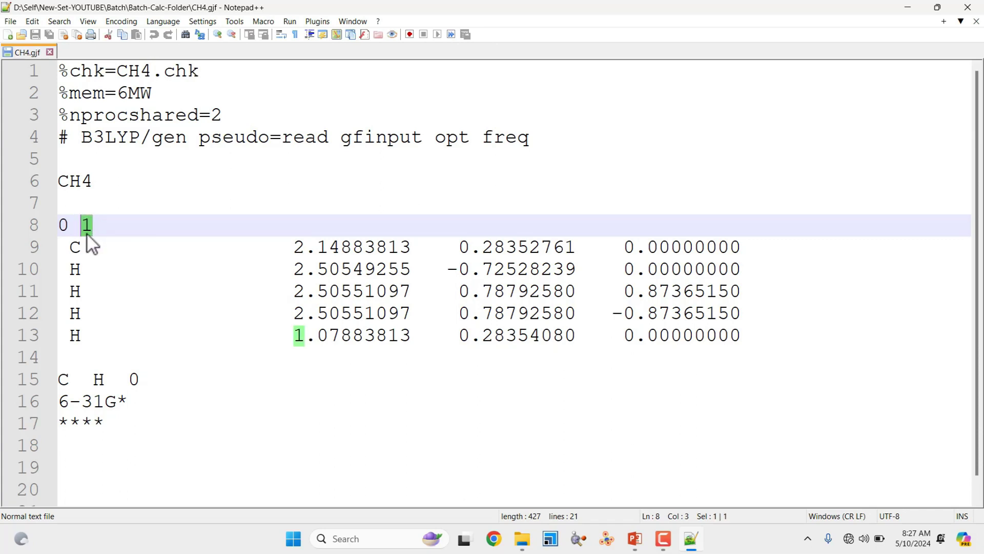
left_click(89, 229)
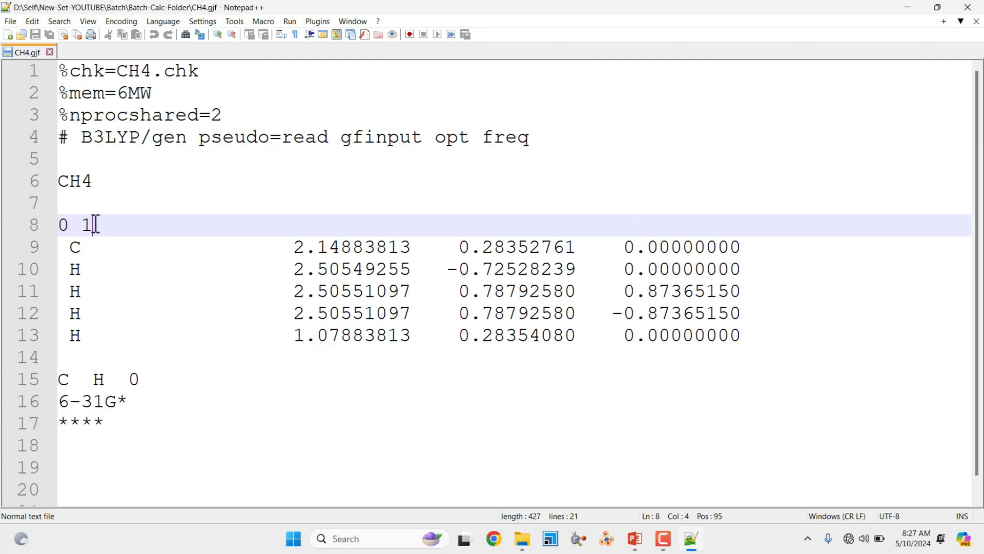
left_click_drag(69, 248, 747, 334)
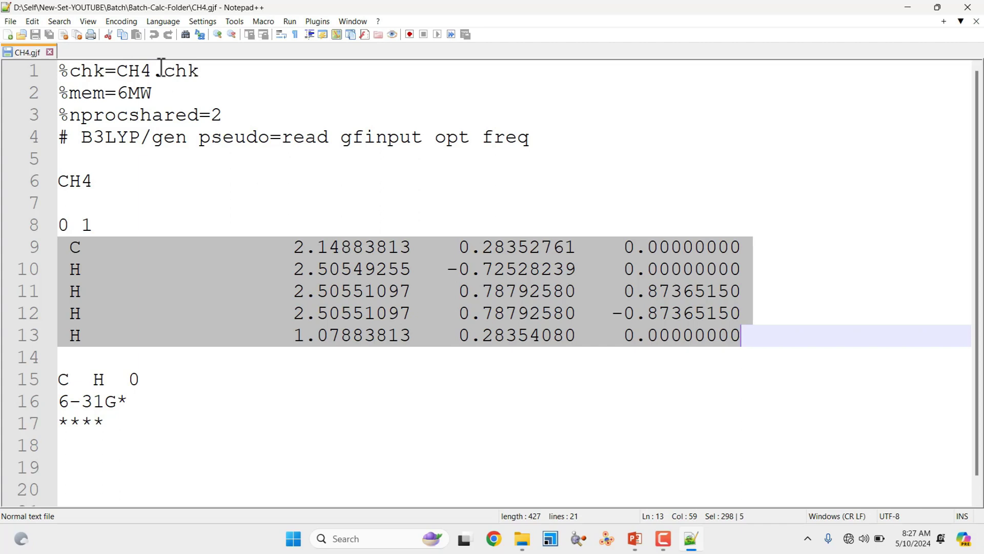
left_click(79, 251)
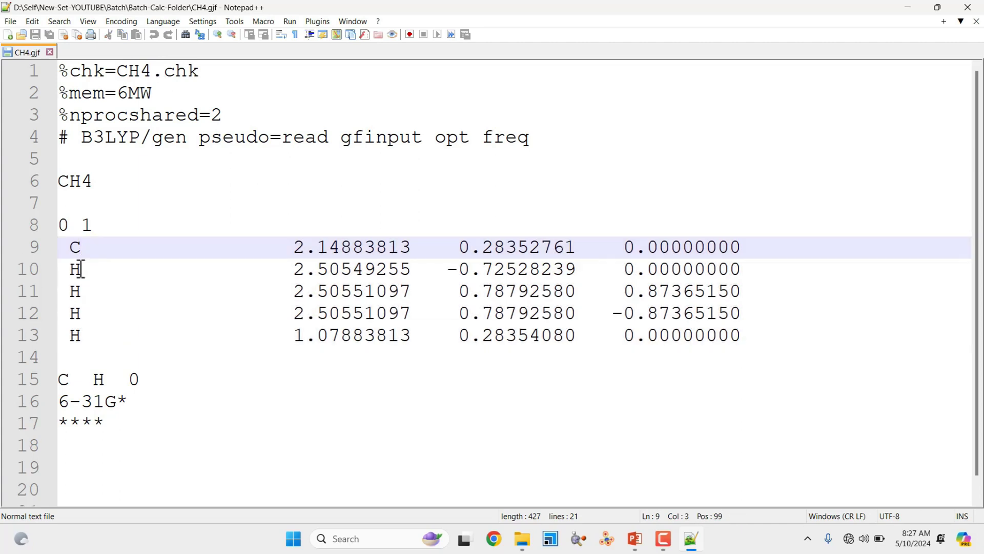
left_click(81, 267)
left_click(78, 290)
left_click(78, 312)
left_click(78, 332)
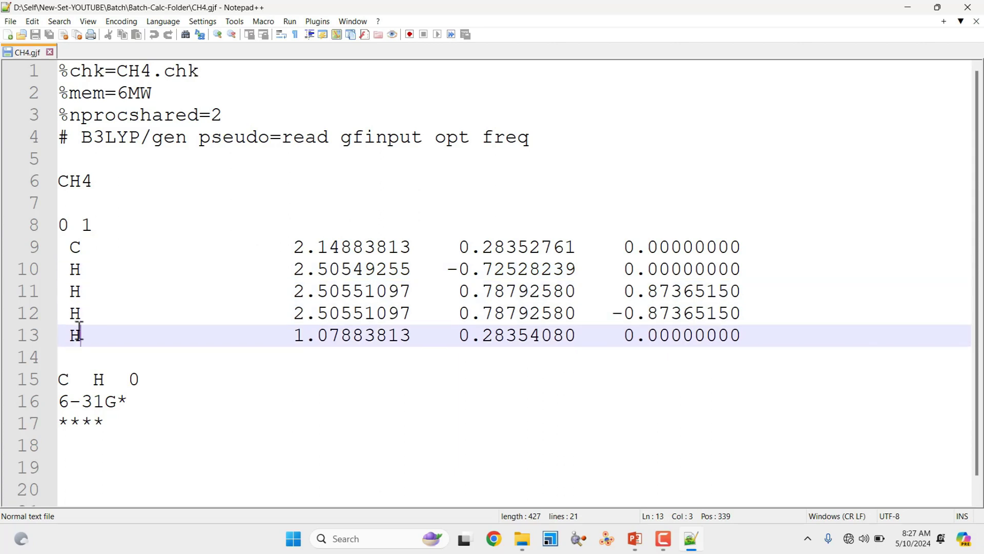
left_click_drag(60, 243, 776, 329)
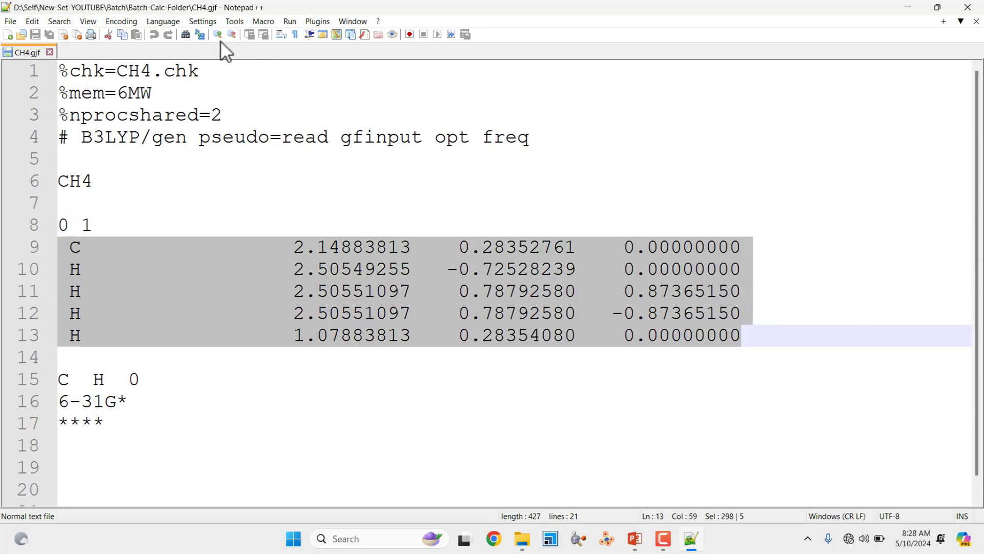
left_click(78, 362)
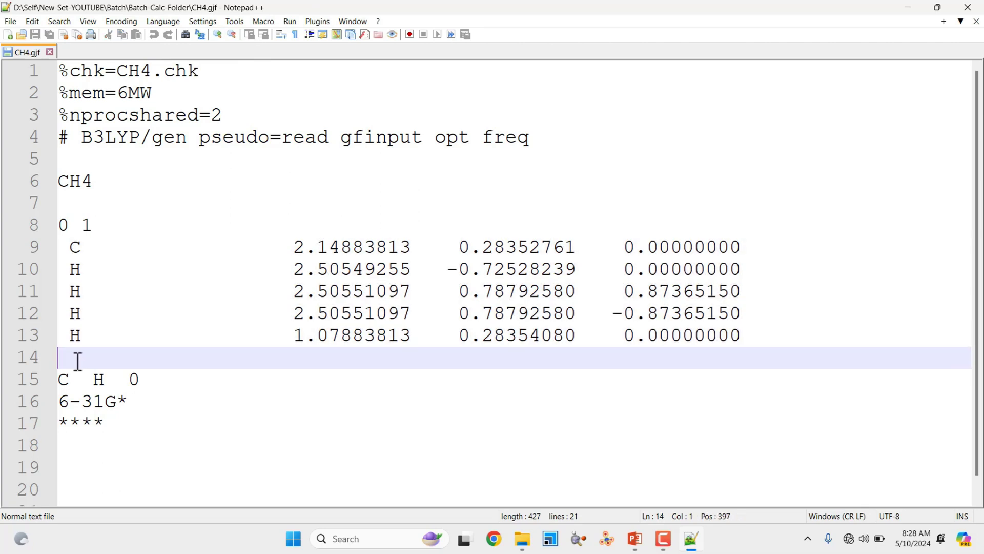
scroll(79, 349, "down", 1)
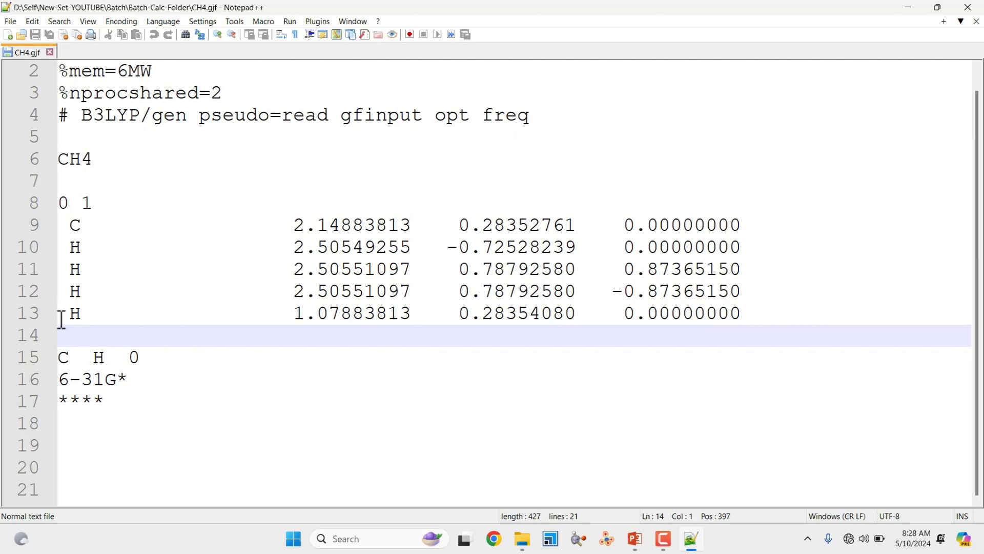
left_click_drag(67, 361, 96, 359)
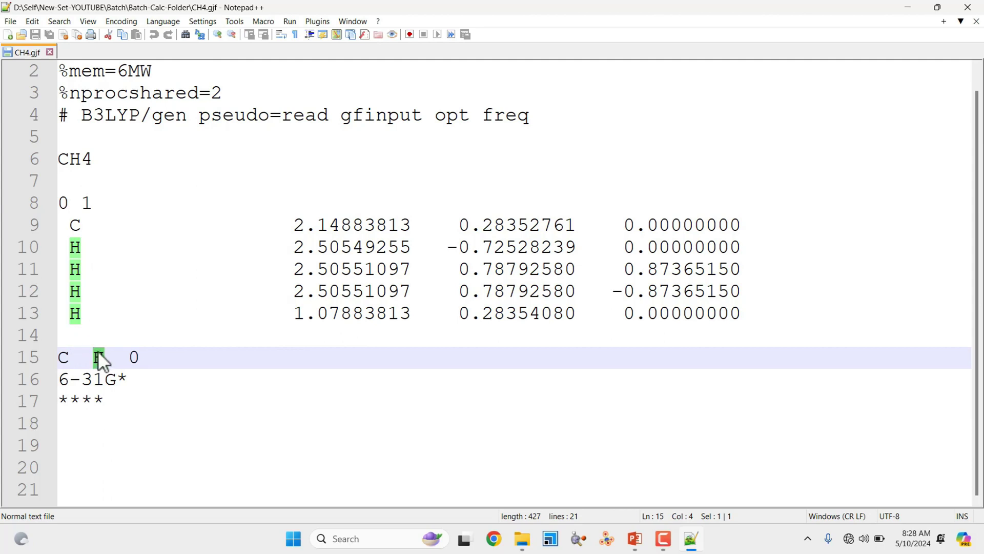
left_click(130, 358)
double_click(134, 357)
left_click_drag(136, 376, 50, 371)
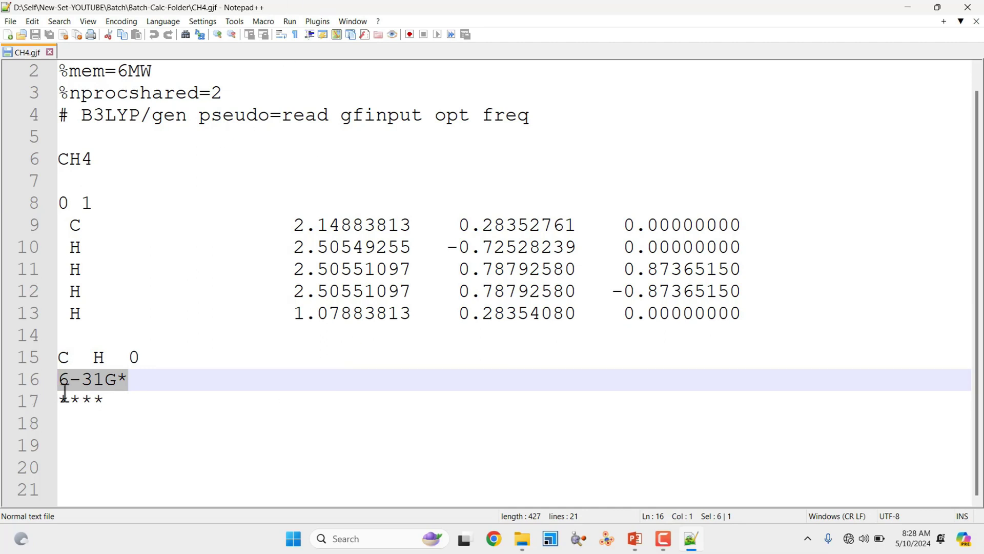
left_click(116, 400)
left_click(135, 382)
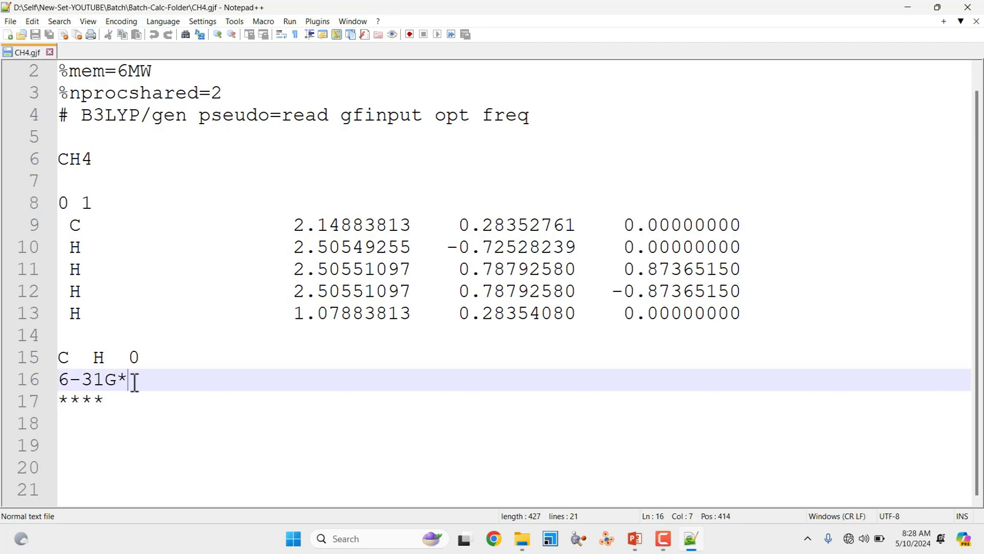
left_click_drag(113, 400, 51, 400)
left_click(116, 402)
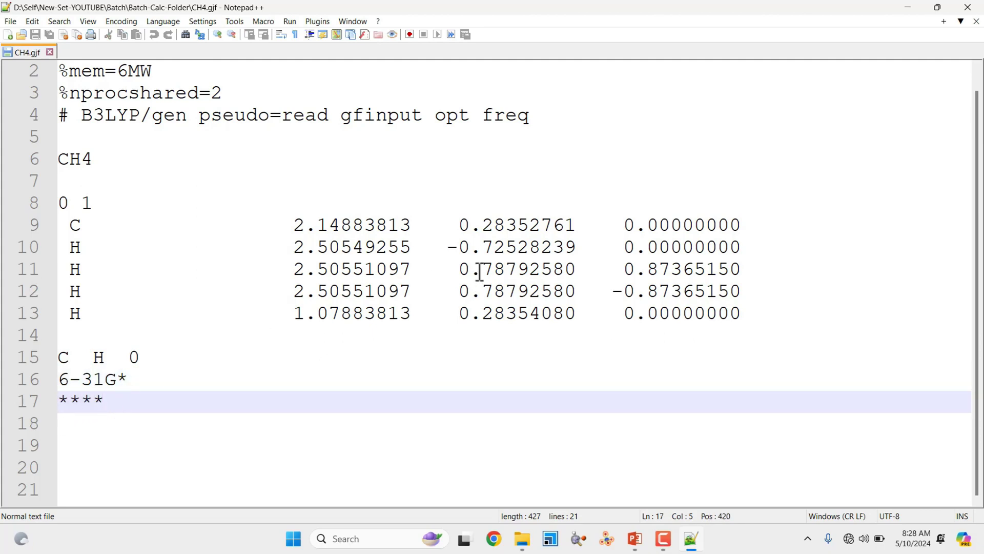
Add blank lines after the **** terminator line in CH4.gjf
key("Return")
key("Return")
key("Return")
key("Return")
key("Return")
key("Return")
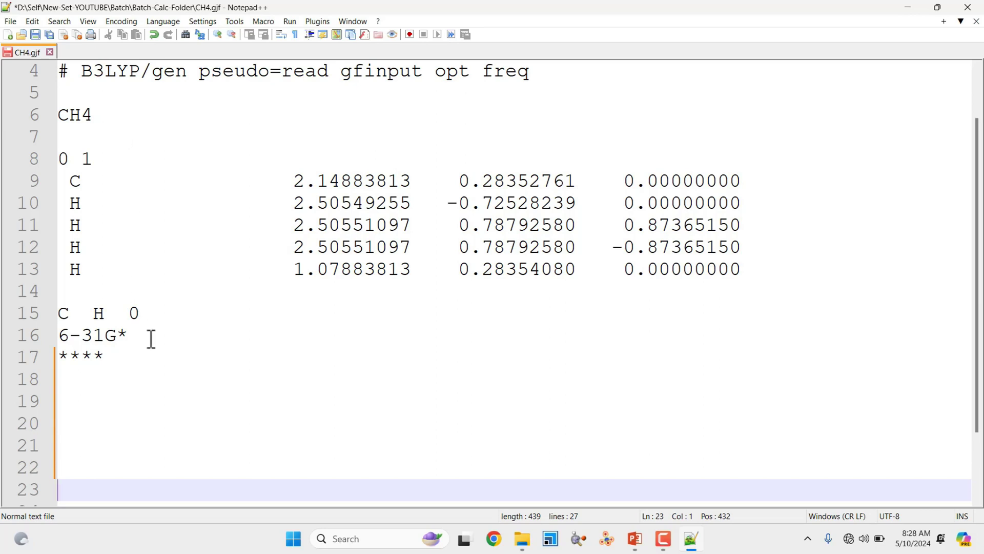
left_click(125, 357)
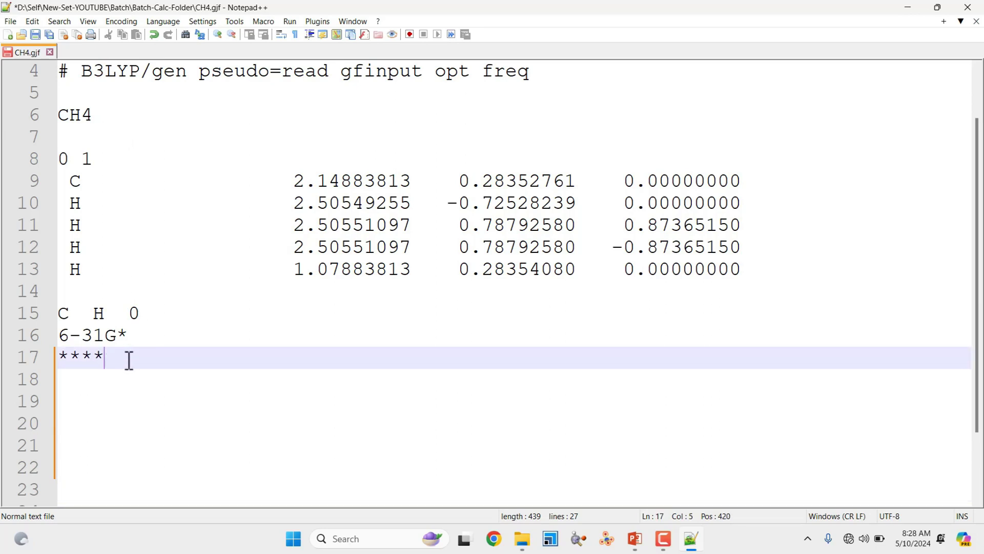
key("shift+Home")
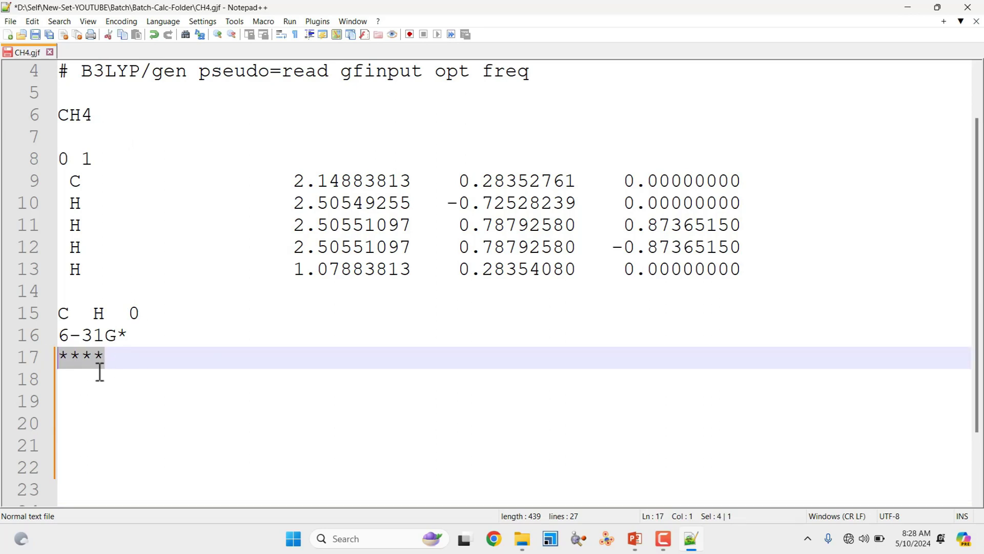
Save CH4.gjf and restore Notepad++ to a smaller window beside the folder
scroll(105, 363, "up", 1)
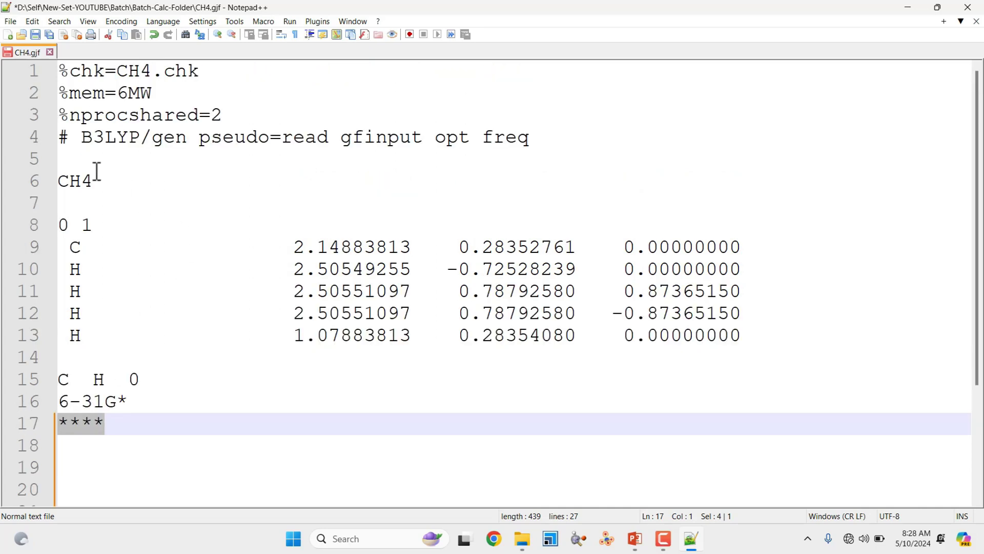
left_click(36, 34)
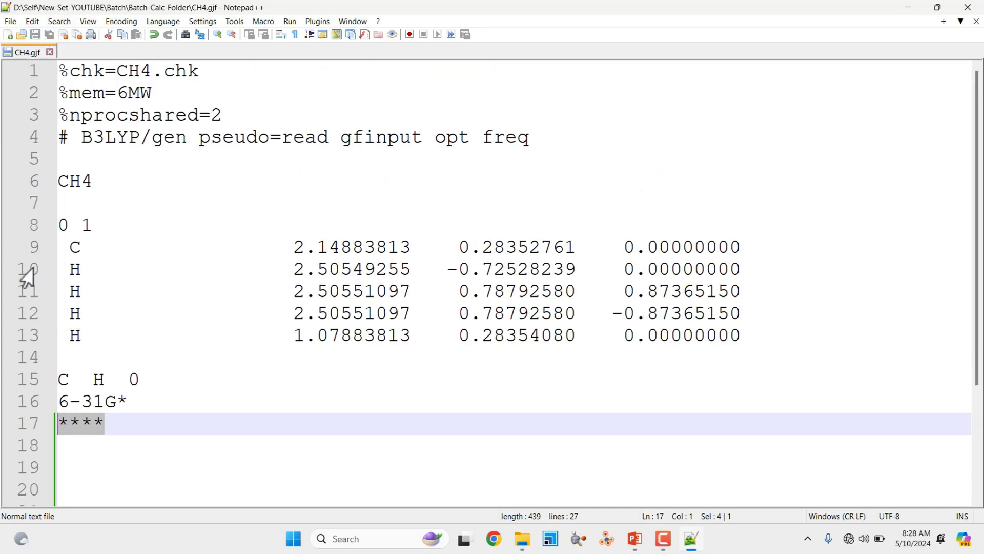
double_click(513, 8)
Open CO.gjf in Notepad++ and reposition and widen the editor window
double_click(199, 139)
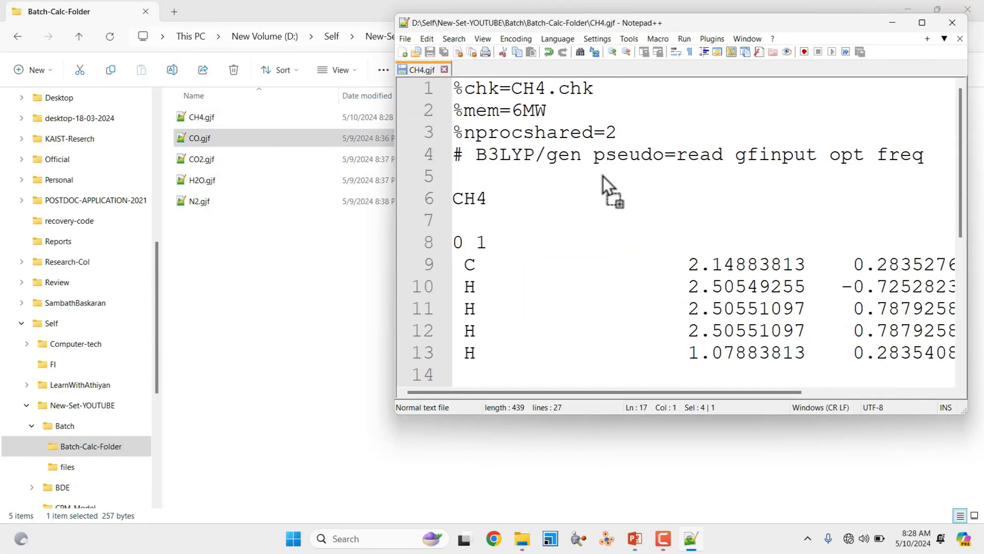
left_click_drag(754, 23, 607, 24)
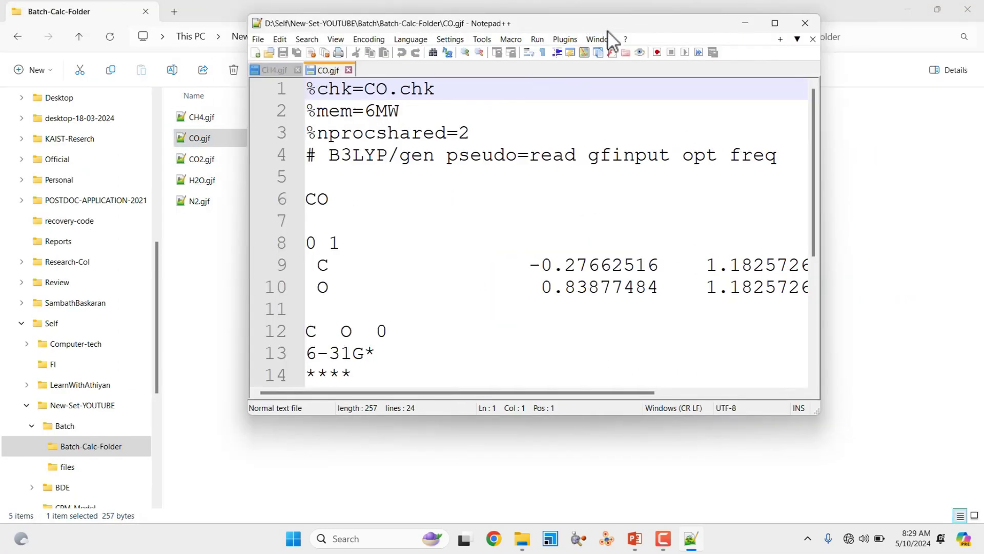
left_click_drag(817, 415, 918, 483)
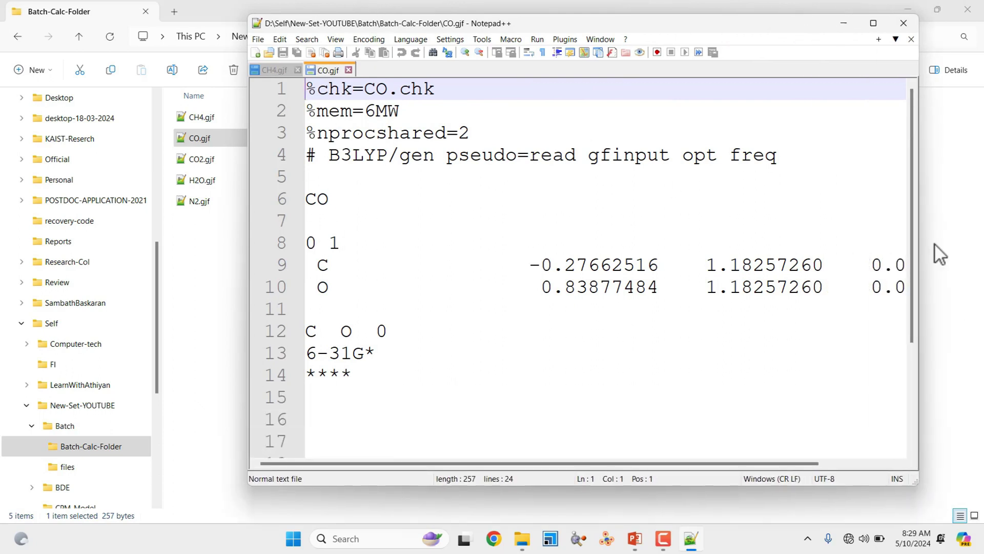
left_click_drag(918, 232, 979, 235)
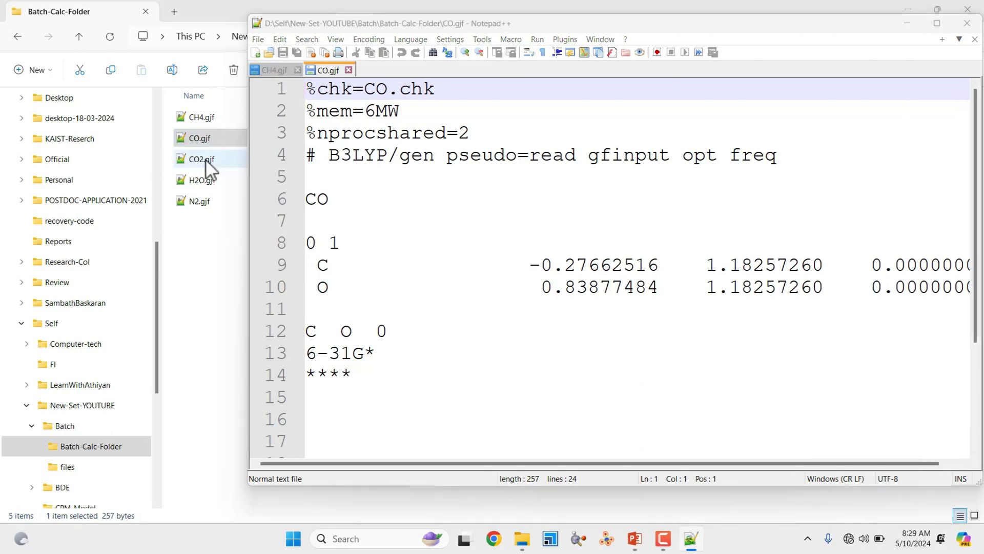
Drag CO2.gjf, H2O.gjf and N2.gjf from Explorer into Notepad++
left_click_drag(204, 159, 558, 197)
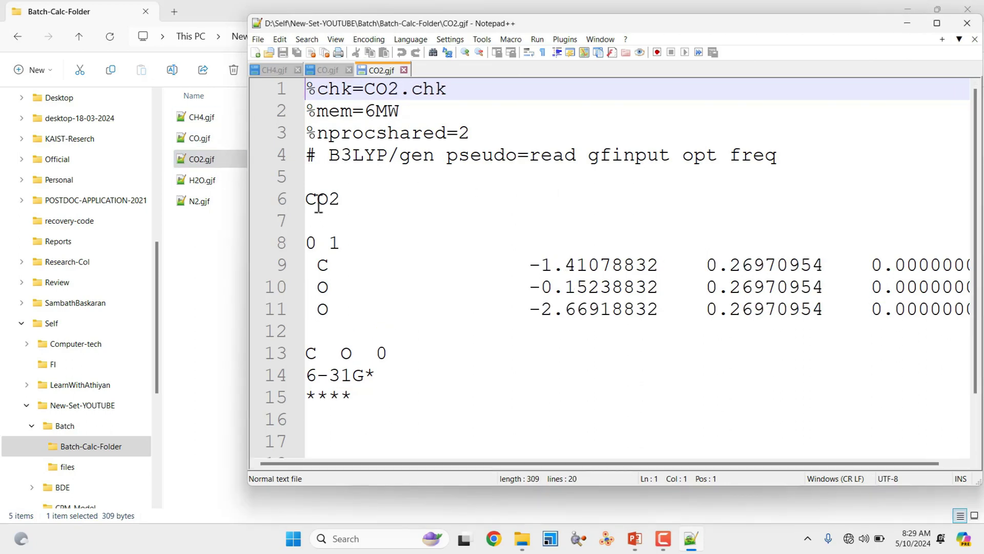
left_click_drag(213, 183, 389, 180)
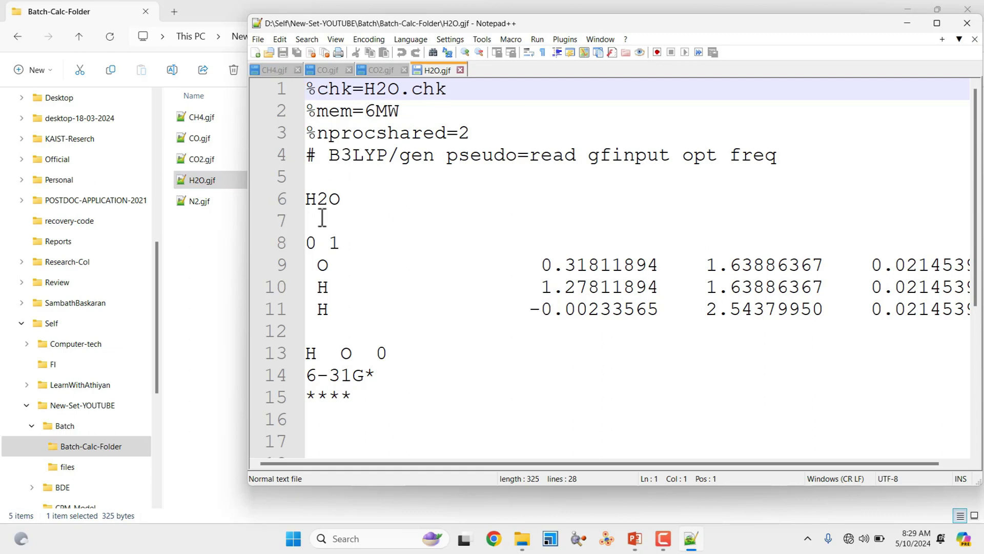
left_click_drag(180, 198, 446, 241)
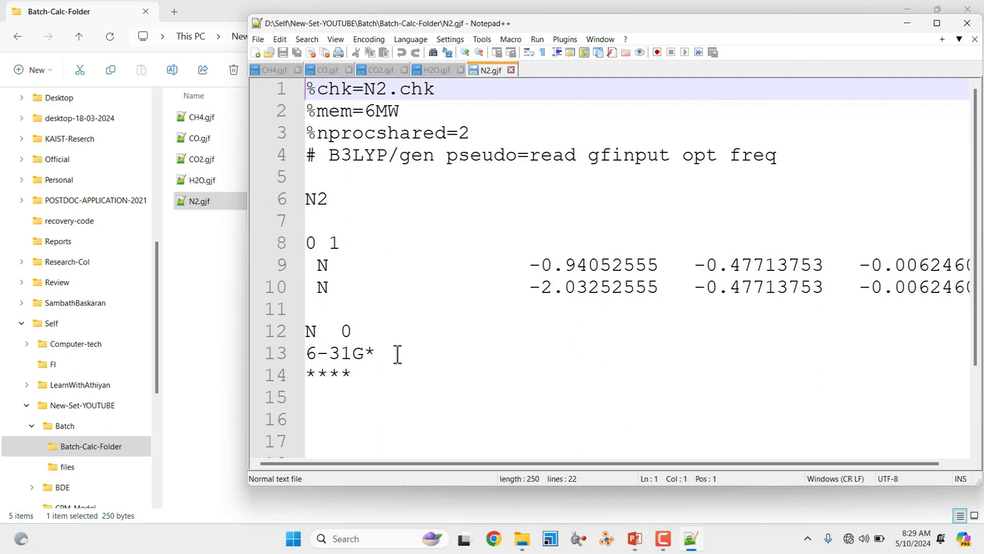
Review the charge and multiplicity line, then close all open input files
left_click(315, 245)
left_click(337, 244)
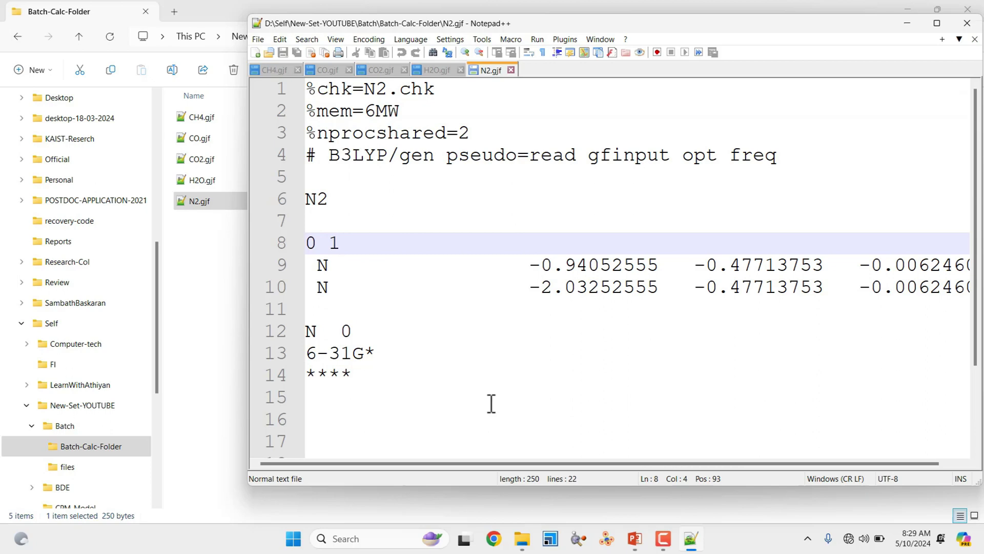
left_click(259, 40)
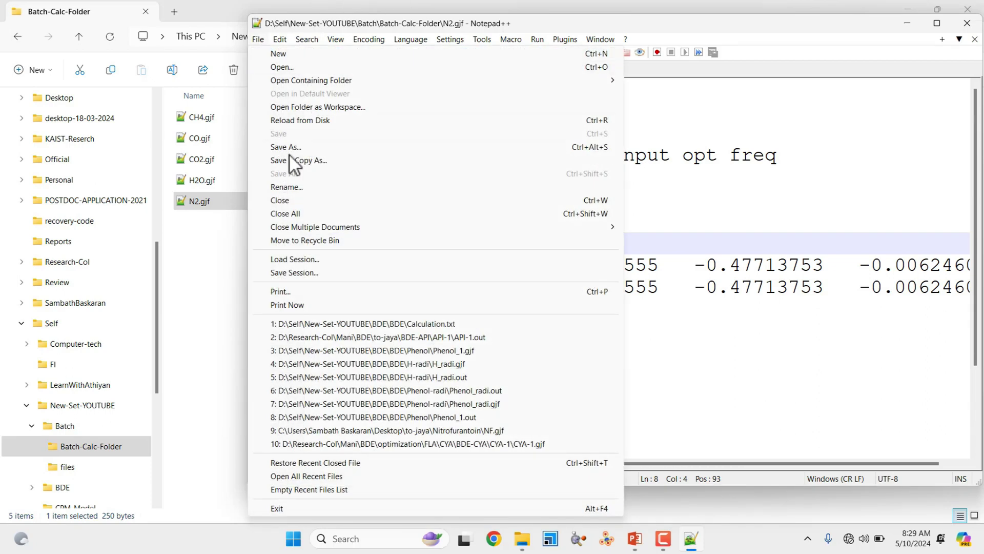
left_click(294, 213)
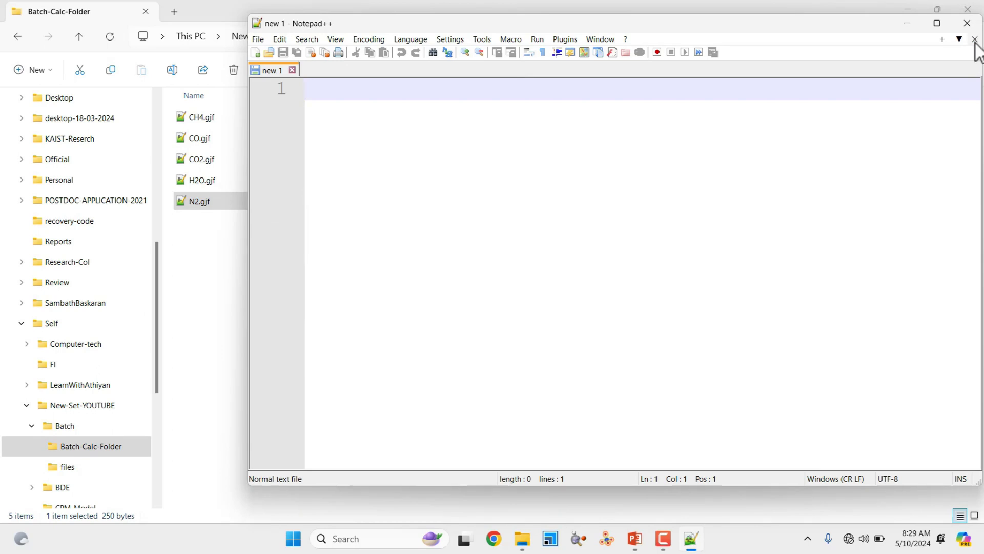
Exit Notepad++ and bring up Windows Search
left_click_drag(861, 27, 743, 50)
left_click(862, 45)
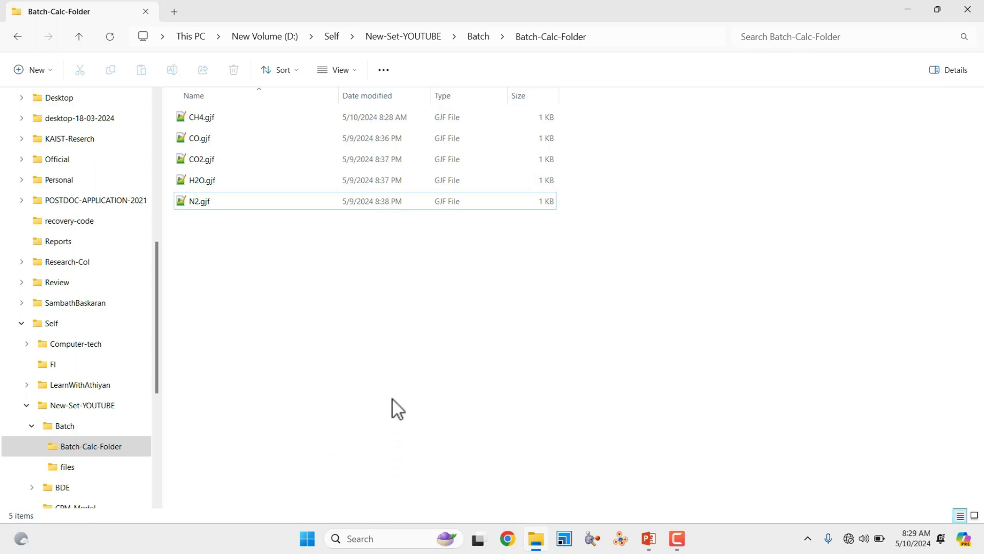
left_click(364, 538)
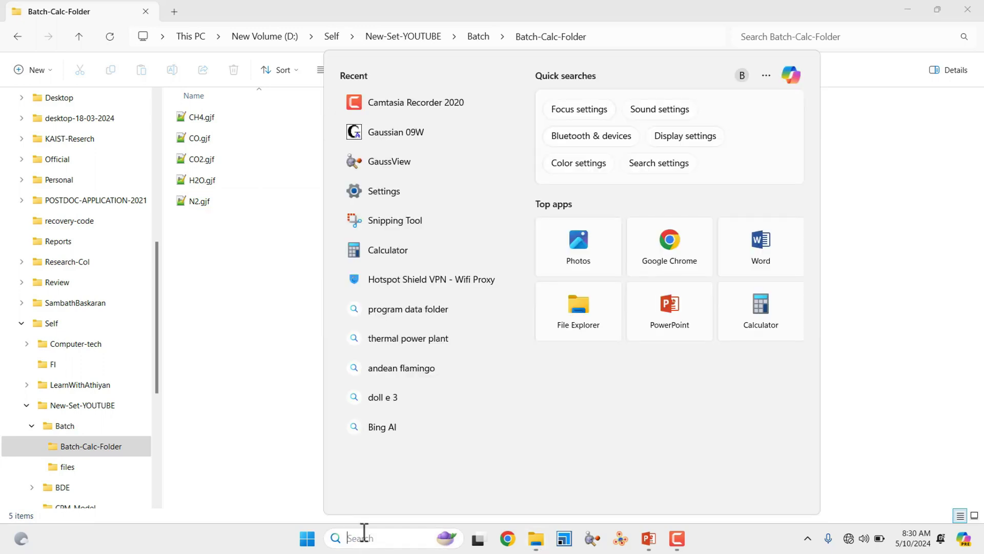
Launch Gaussian 09W by searching 'gau' and move its window over the file list
type("gau")
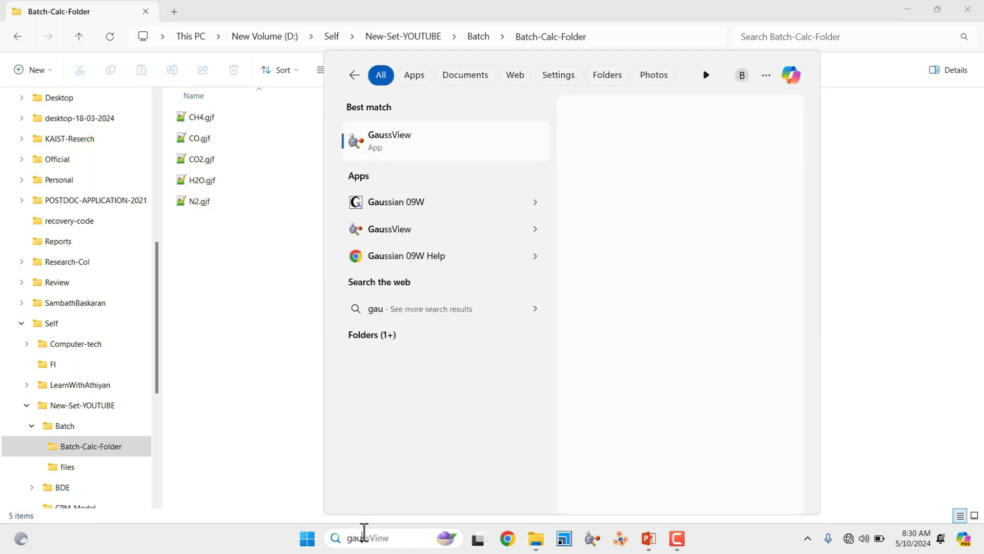
left_click(389, 201)
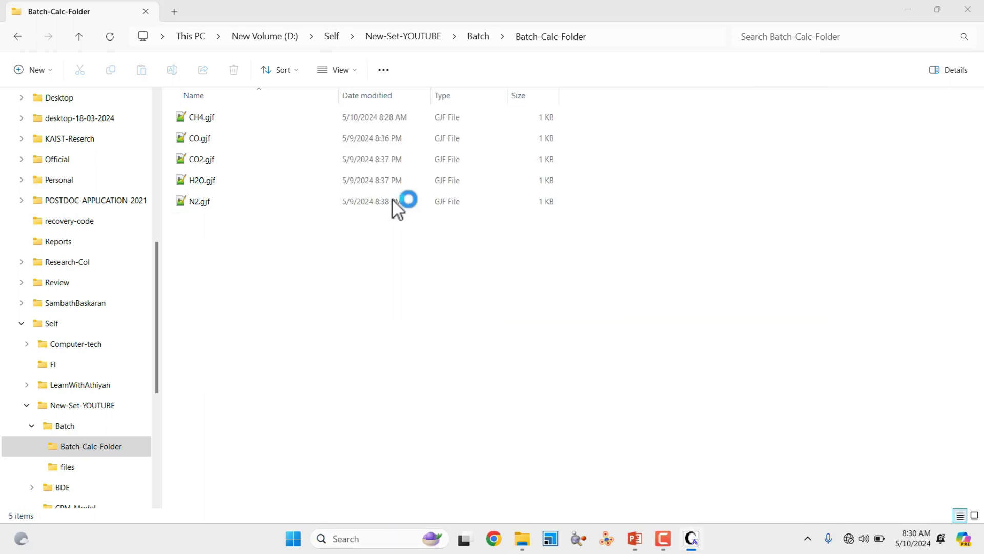
left_click_drag(193, 53, 550, 136)
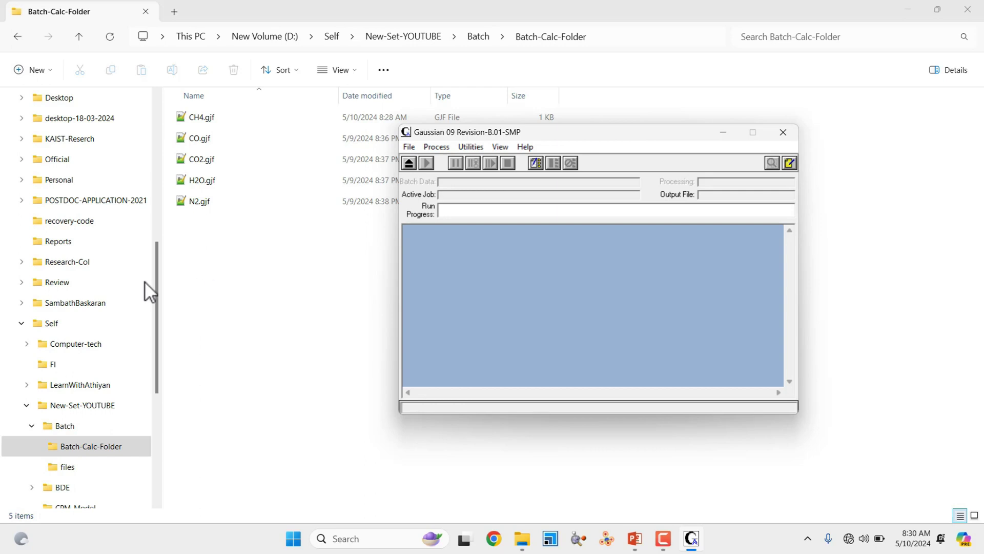
Open the Utilities menu in Gaussian 09W
scroll(130, 292, "down", 2)
scroll(130, 292, "up", 4)
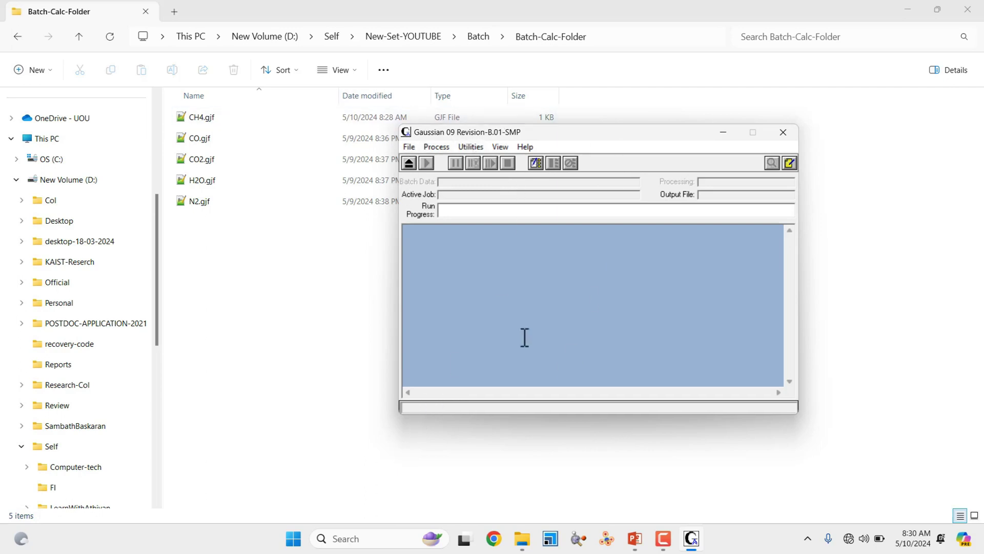
left_click(471, 148)
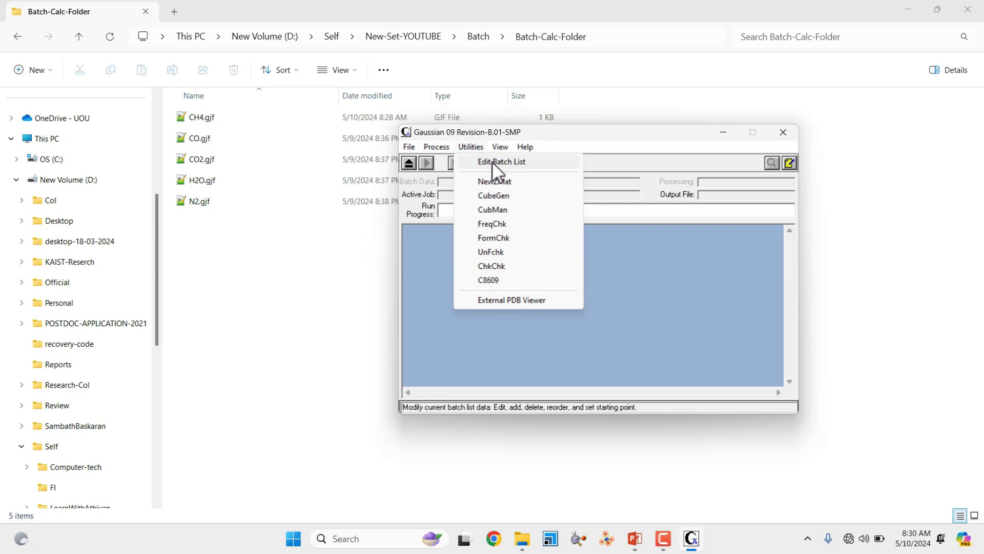
Choose Edit Batch List from the Utilities menu
left_click(493, 161)
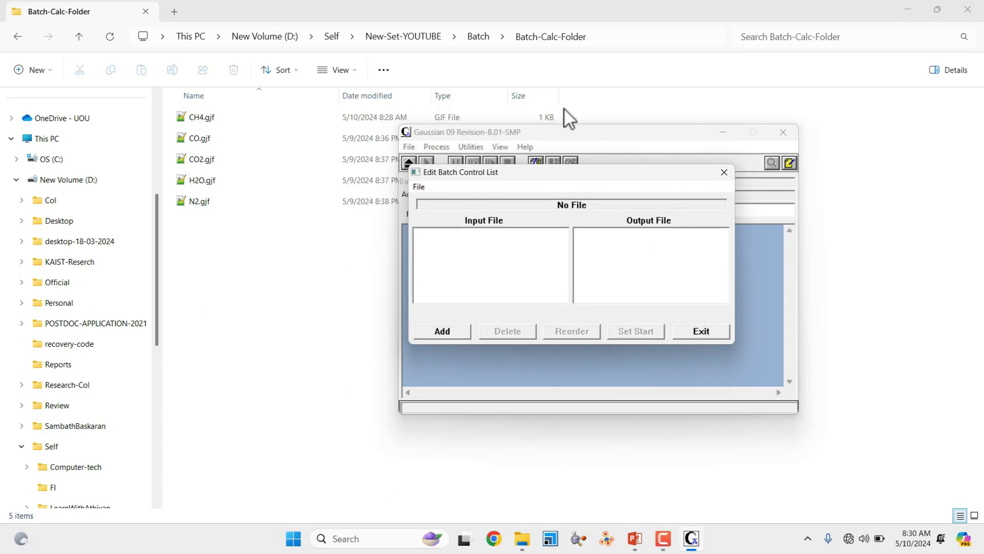
Add CH4.gjf from Batch-Calc-Folder as the first batch job, with output CH4.out
left_click(450, 332)
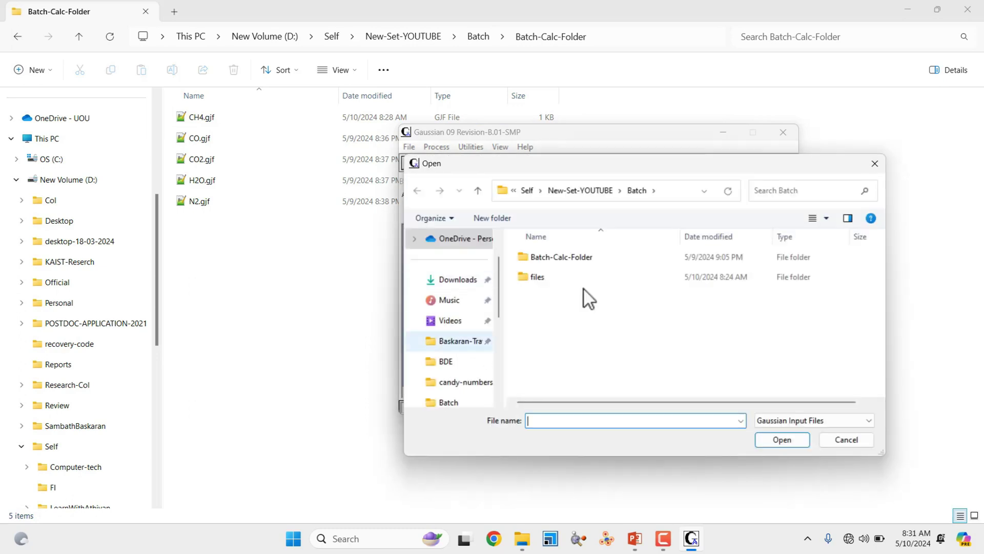
left_click_drag(608, 163, 324, 144)
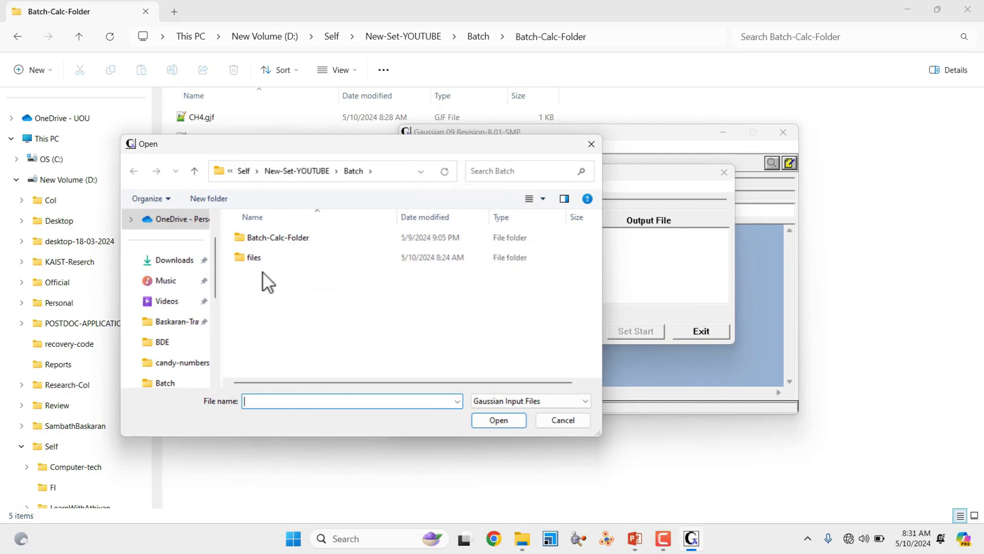
double_click(282, 238)
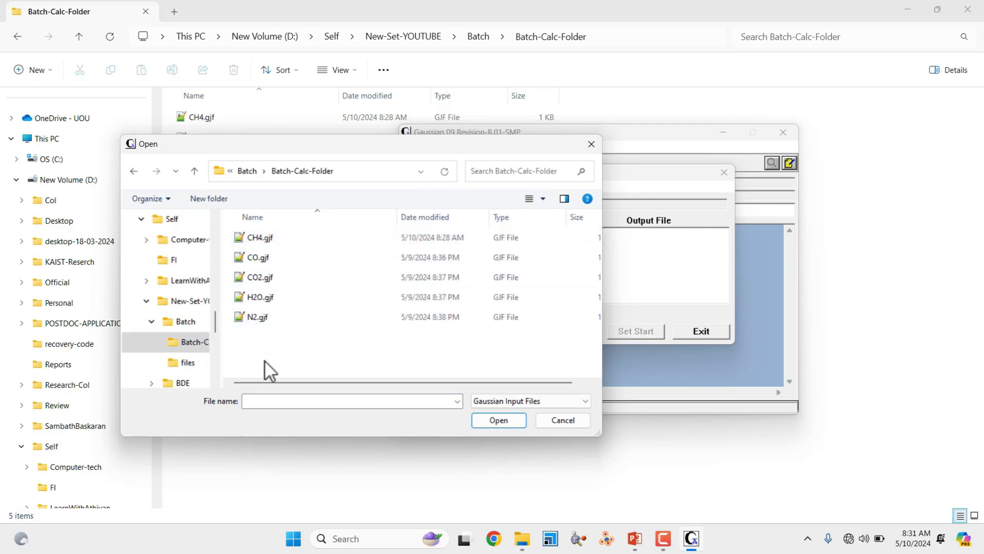
left_click(259, 241)
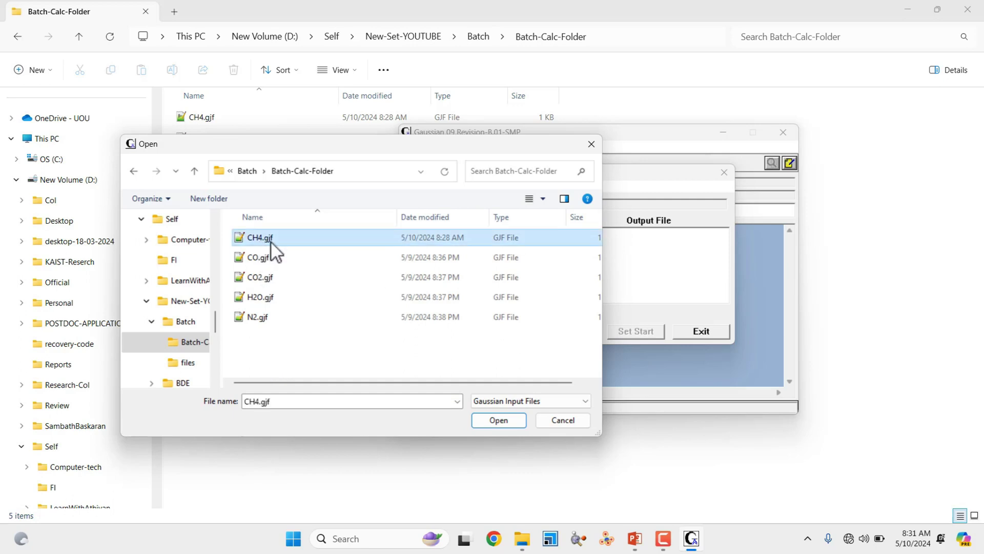
left_click(498, 420)
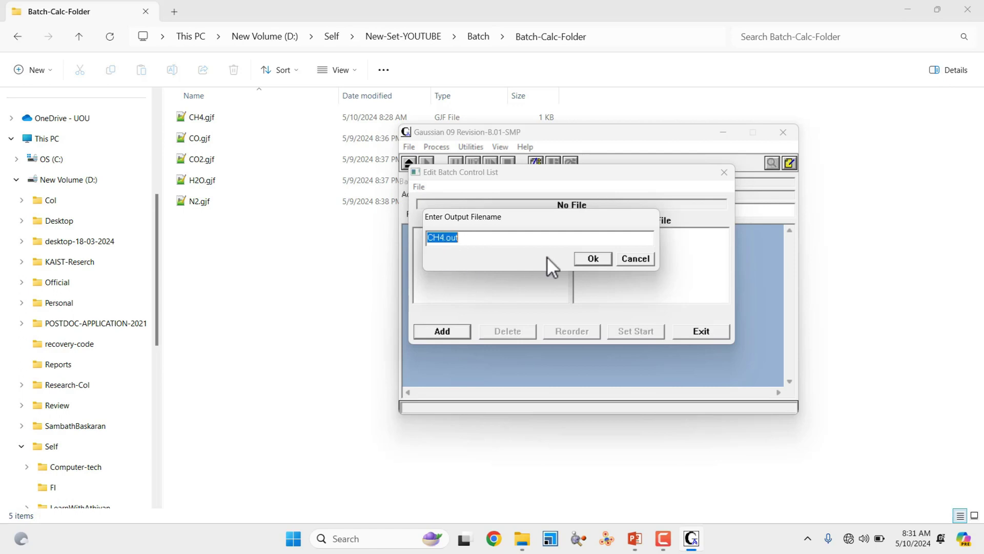
left_click(590, 262)
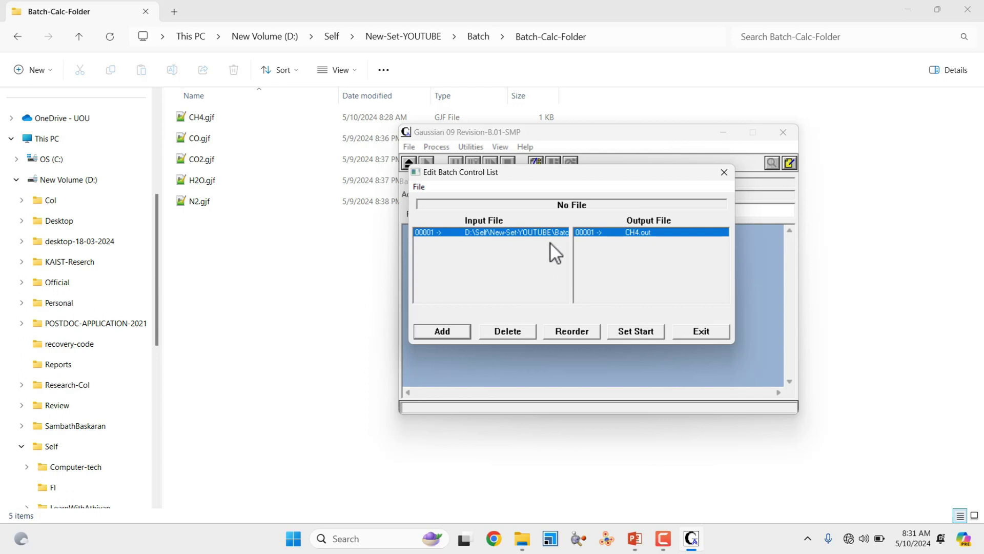
Add CO.gjf and CO2.gjf to the batch list with outputs CO.out and CO2.out
left_click(444, 331)
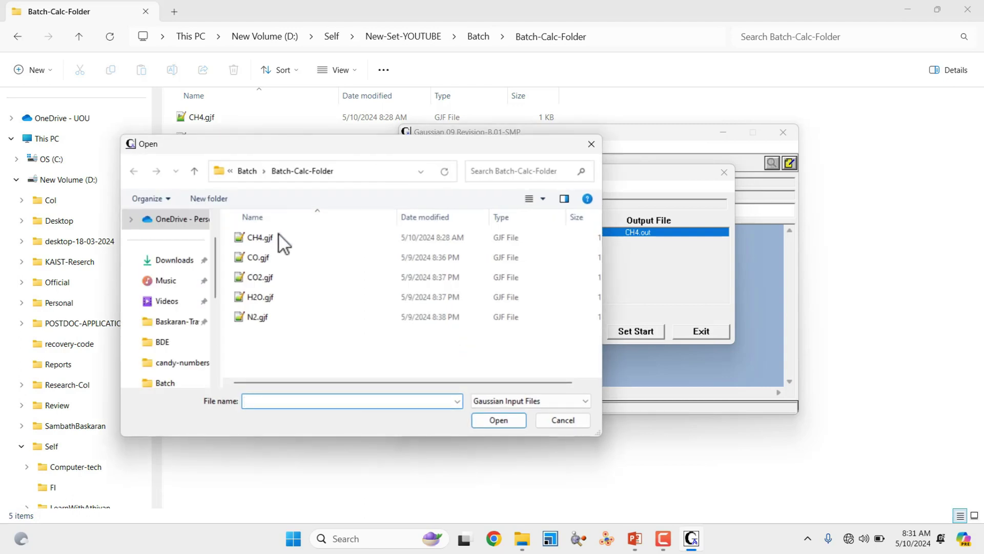
left_click(263, 257)
left_click(497, 418)
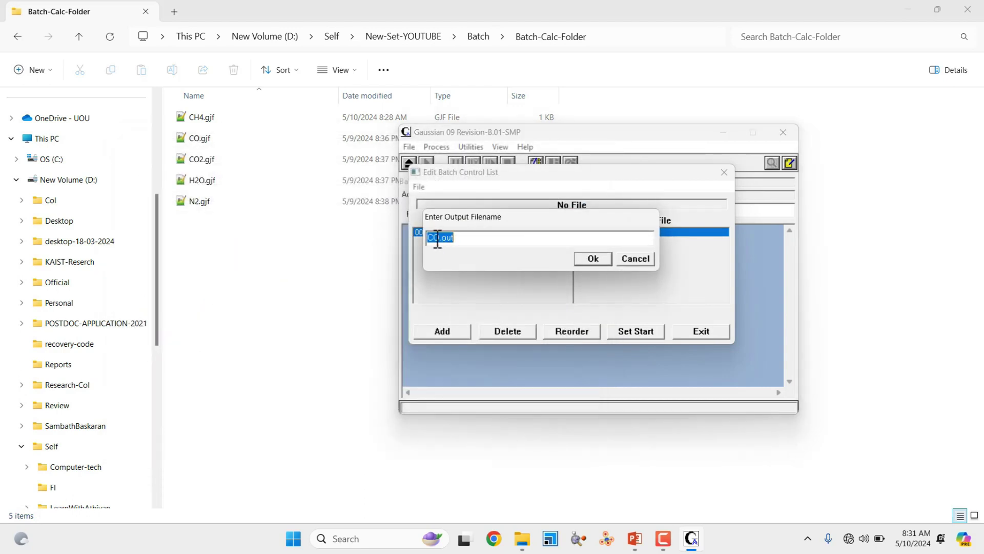
left_click(588, 257)
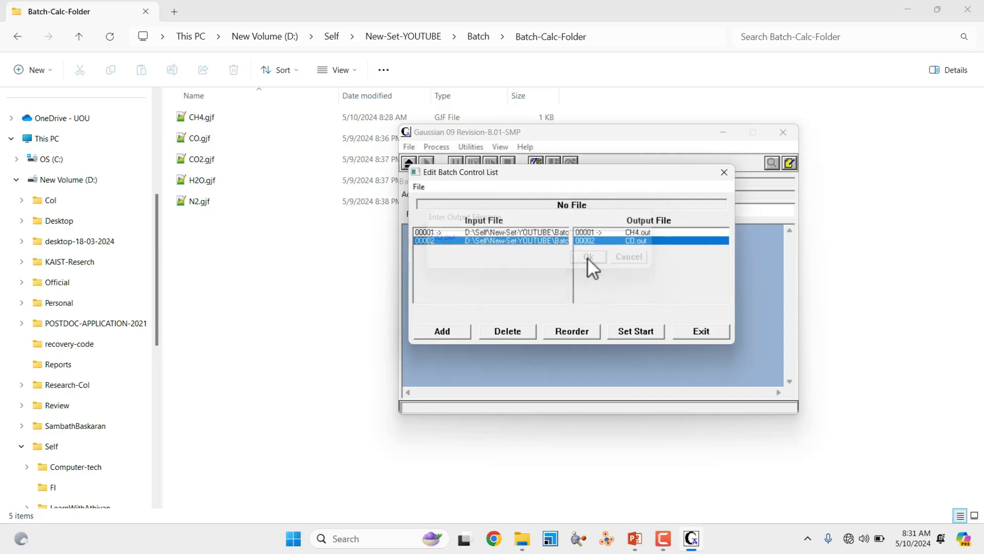
left_click(448, 332)
left_click(258, 277)
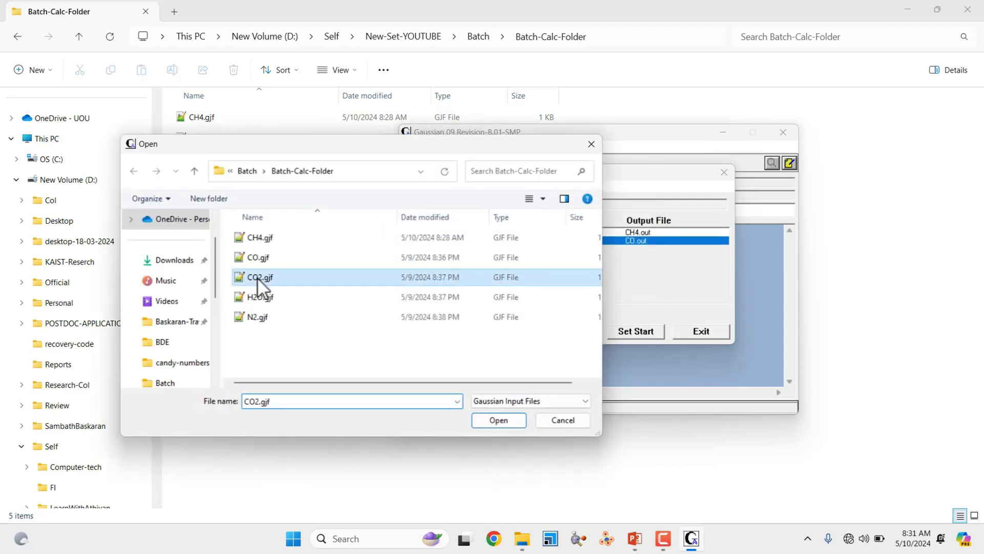
left_click(481, 417)
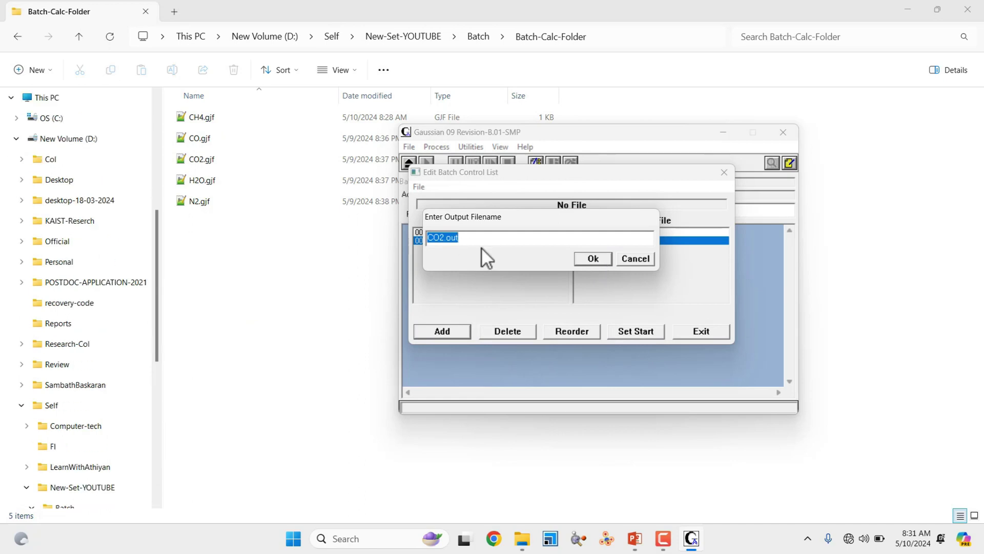
left_click(586, 260)
left_click(586, 260)
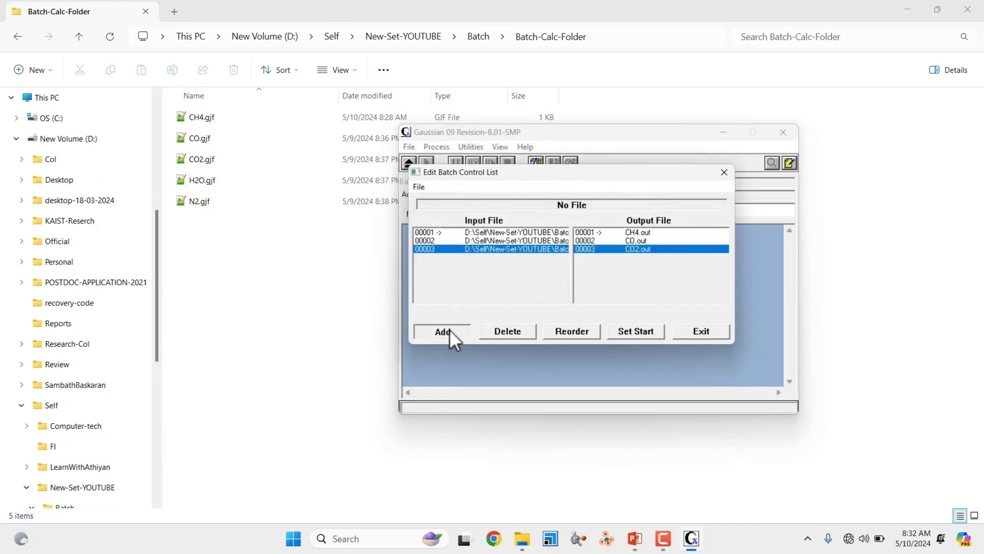
Add H2O.gjf and N2.gjf to the batch list with outputs H2O.out and N2.out
left_click(450, 329)
left_click(264, 300)
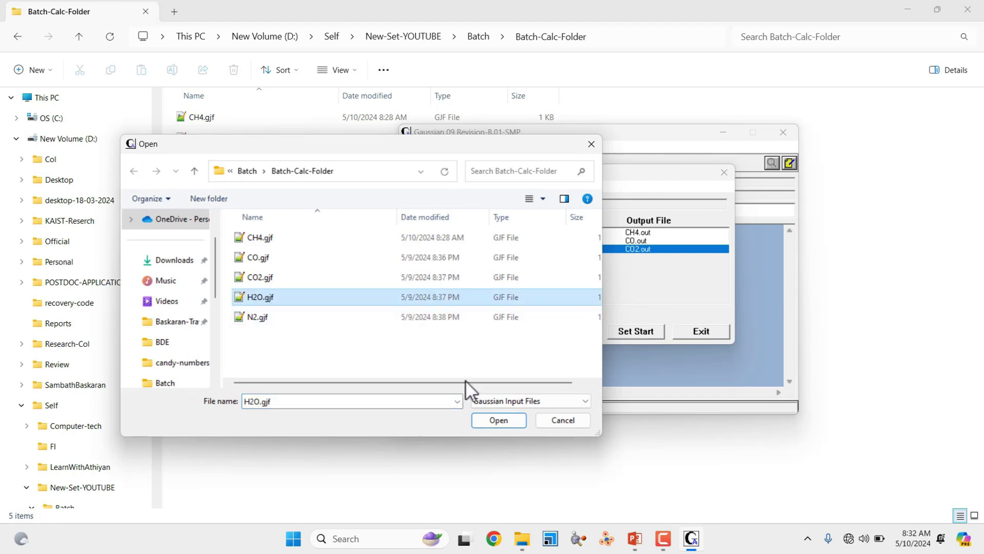
left_click(495, 420)
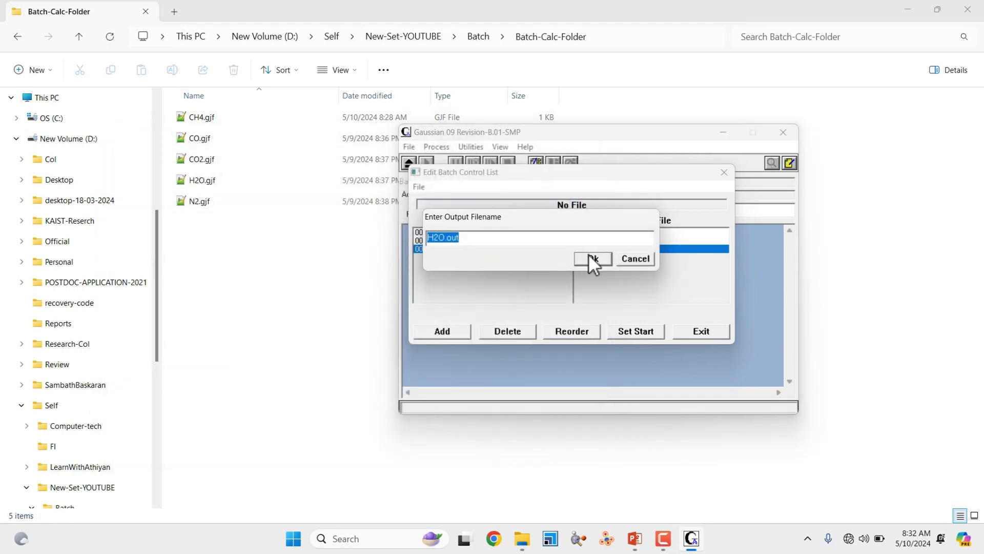
left_click(592, 259)
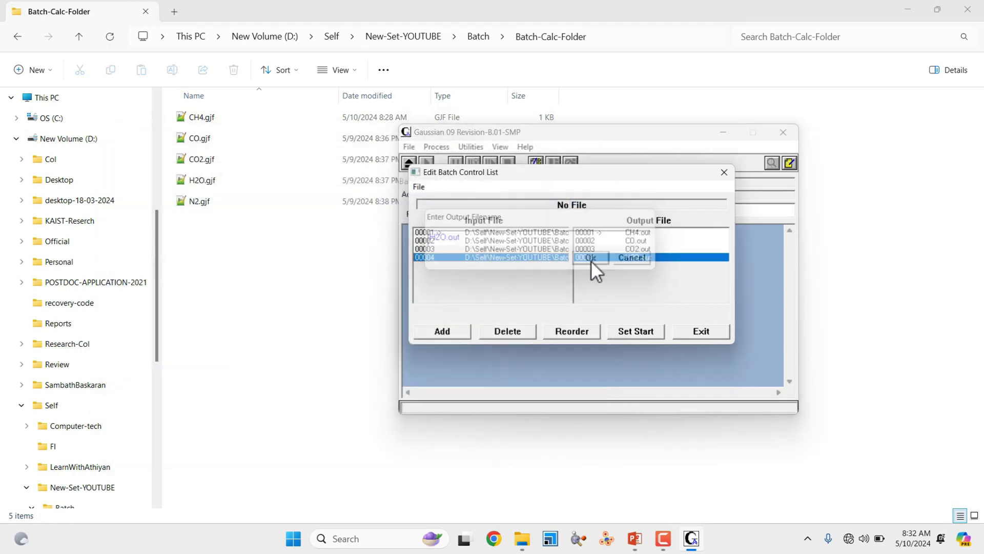
left_click(442, 332)
left_click(264, 316)
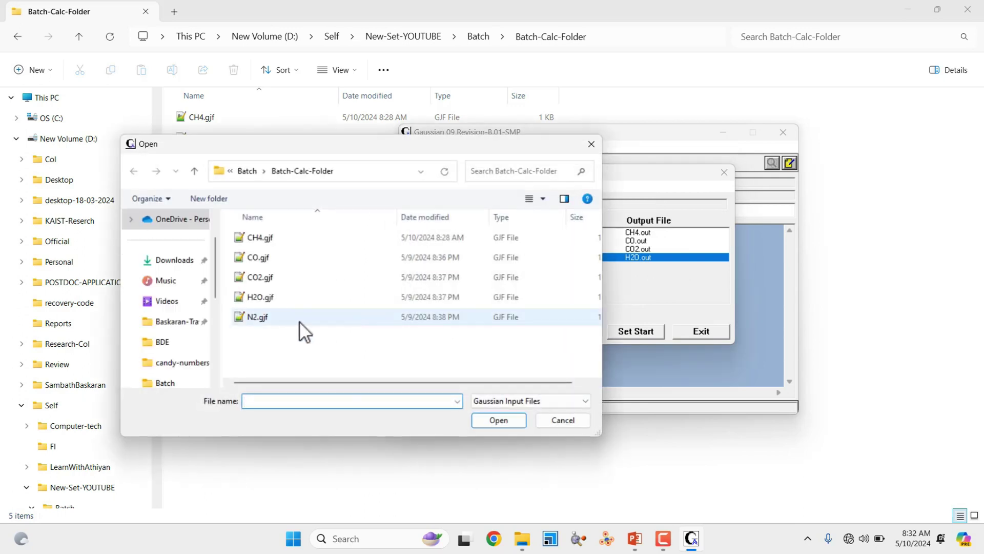
left_click(489, 420)
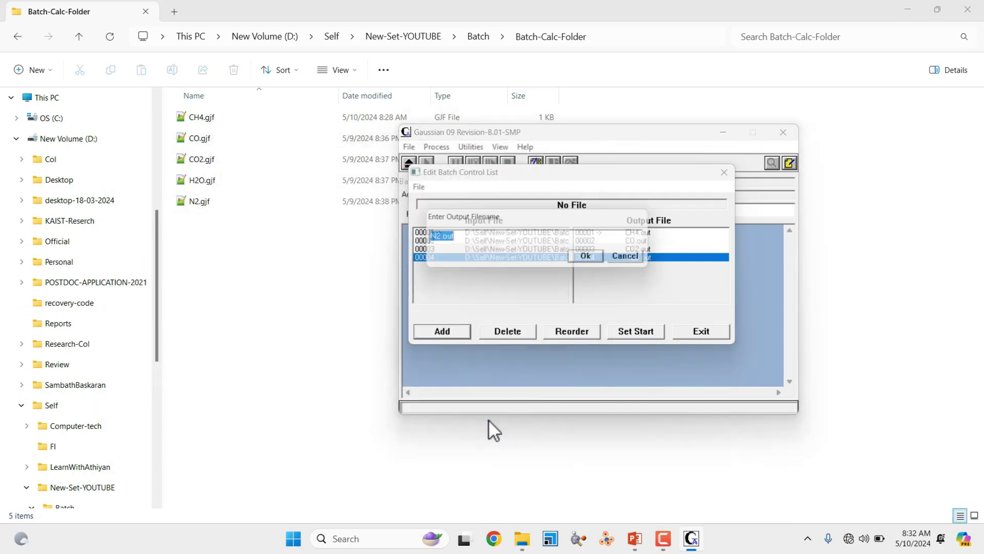
left_click(593, 258)
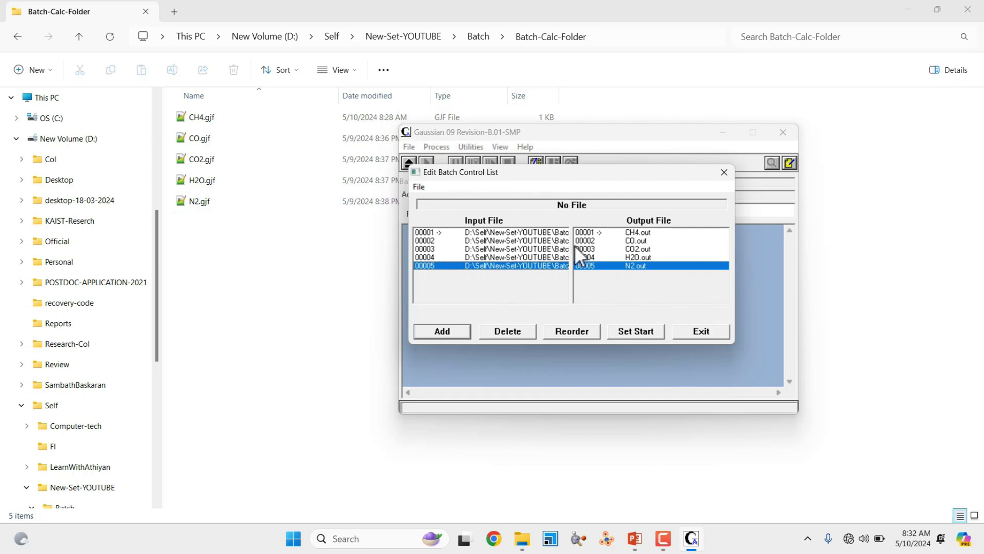
left_click(419, 187)
Save the batch control list under the file name 'batch' as batch.bcf
left_click(418, 187)
left_click(419, 187)
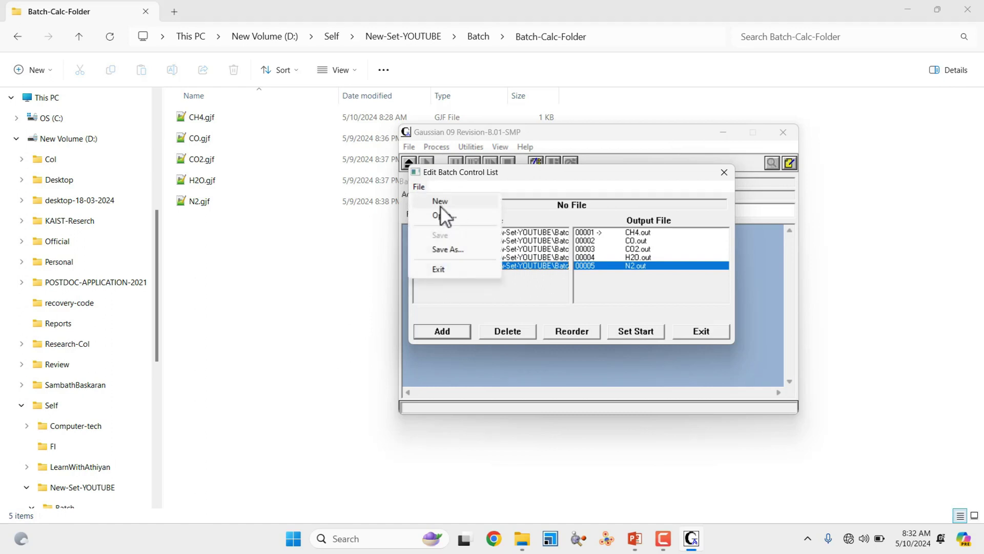
left_click(447, 249)
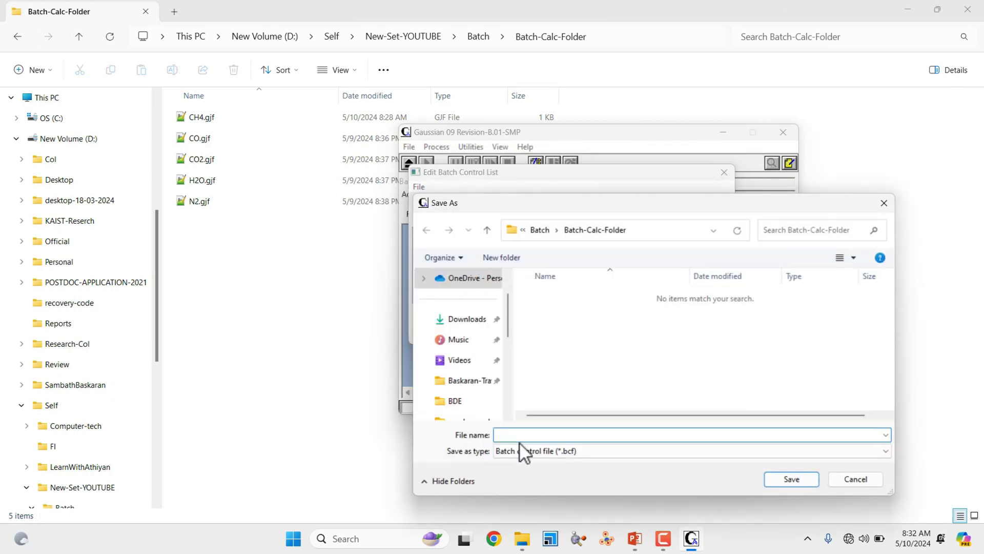
left_click(566, 453)
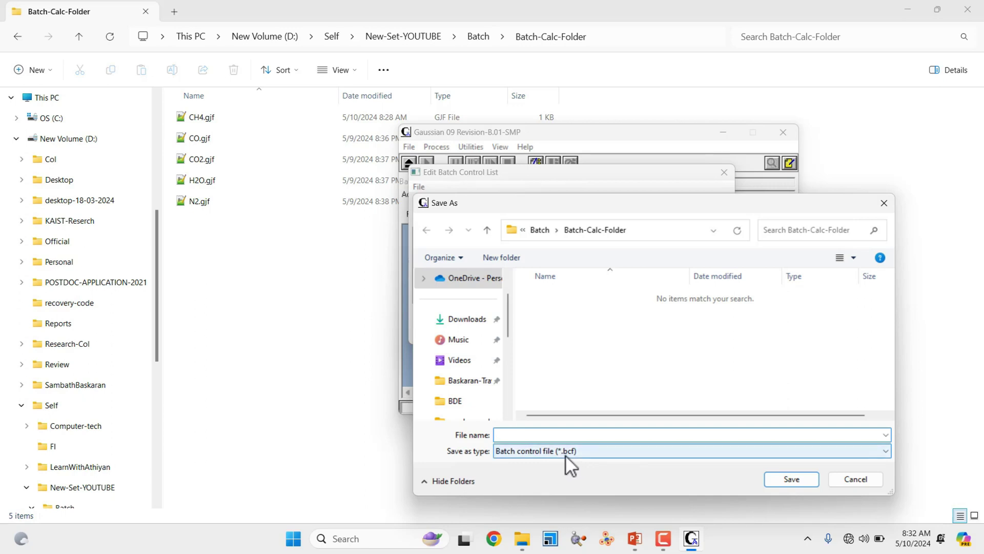
left_click(556, 436)
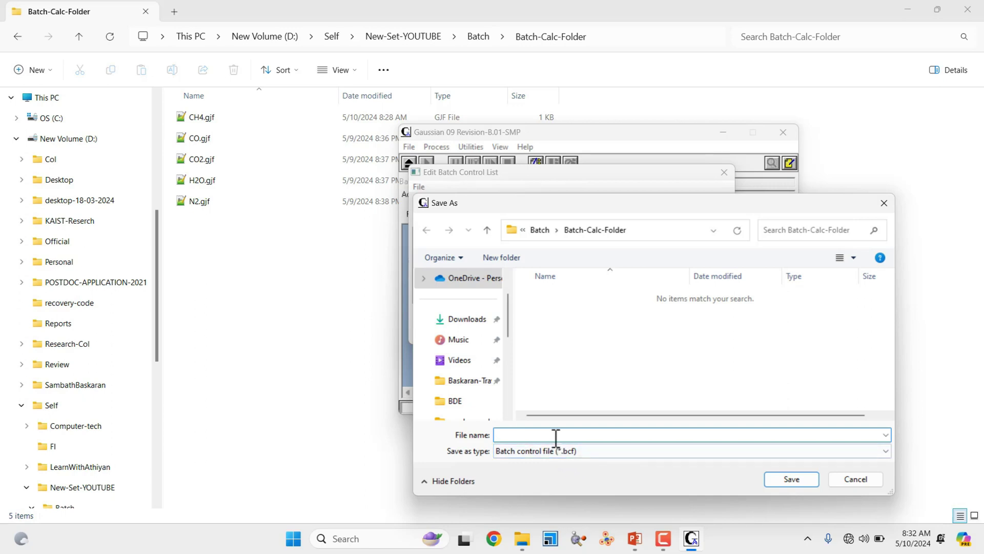
type("batch")
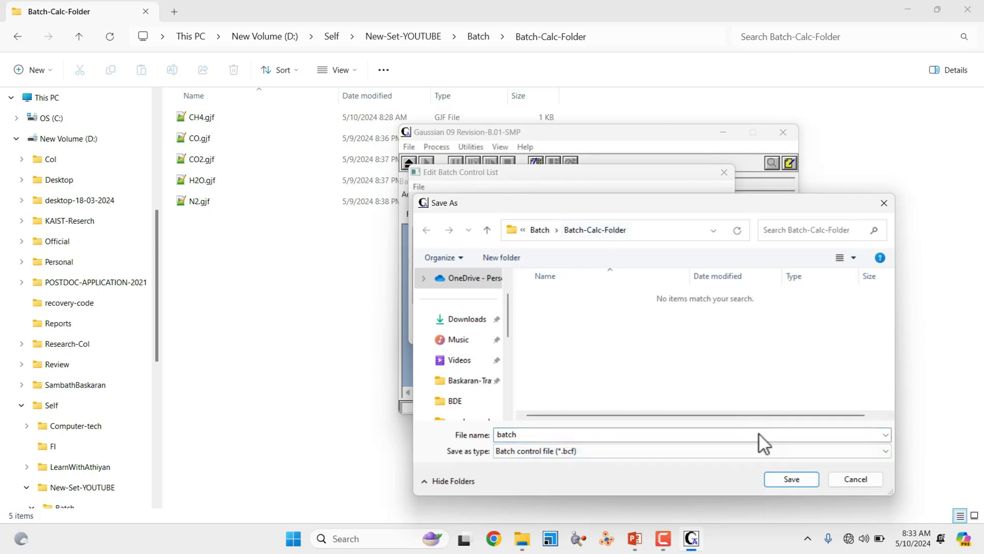
left_click(792, 479)
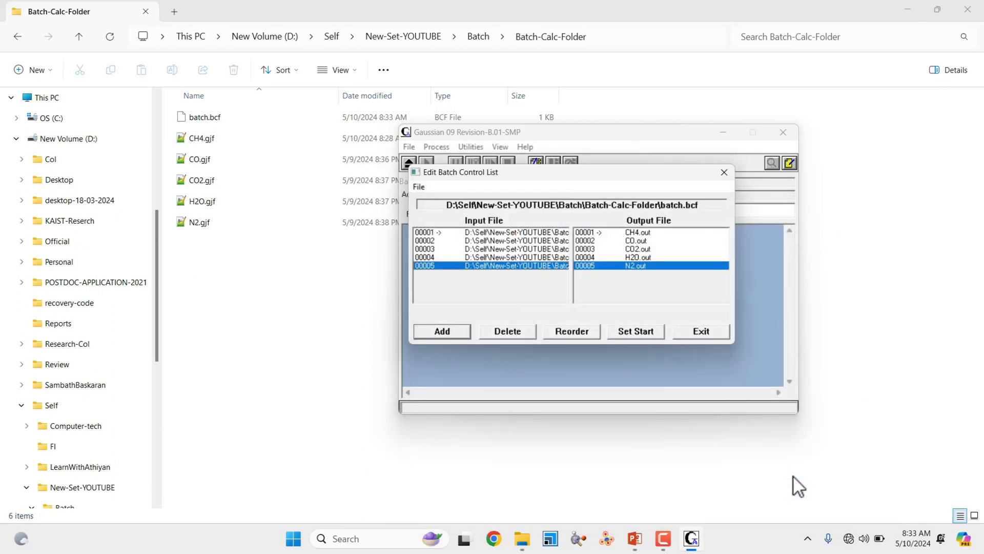
Open batch.bcf in Notepad++ and maximize the window
left_click(215, 120)
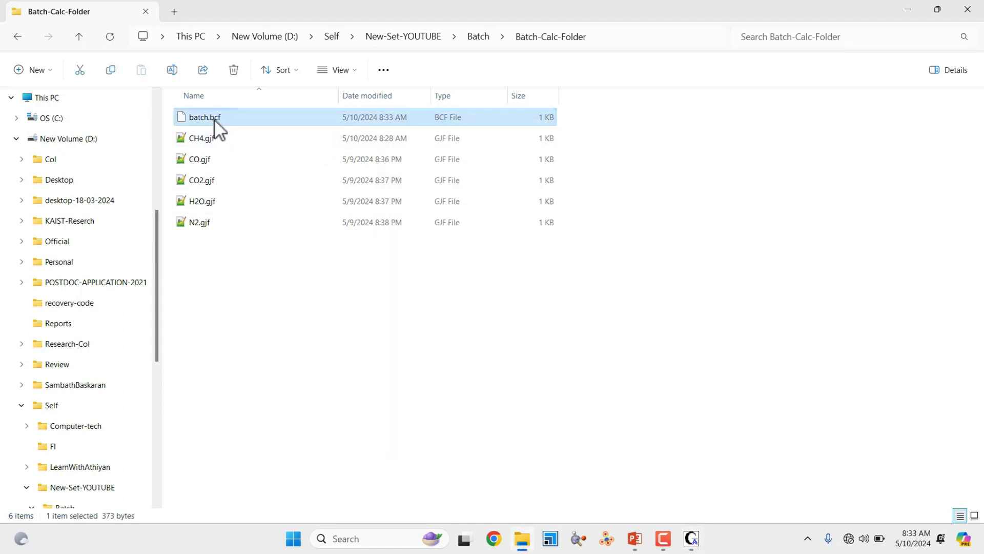
right_click(215, 118)
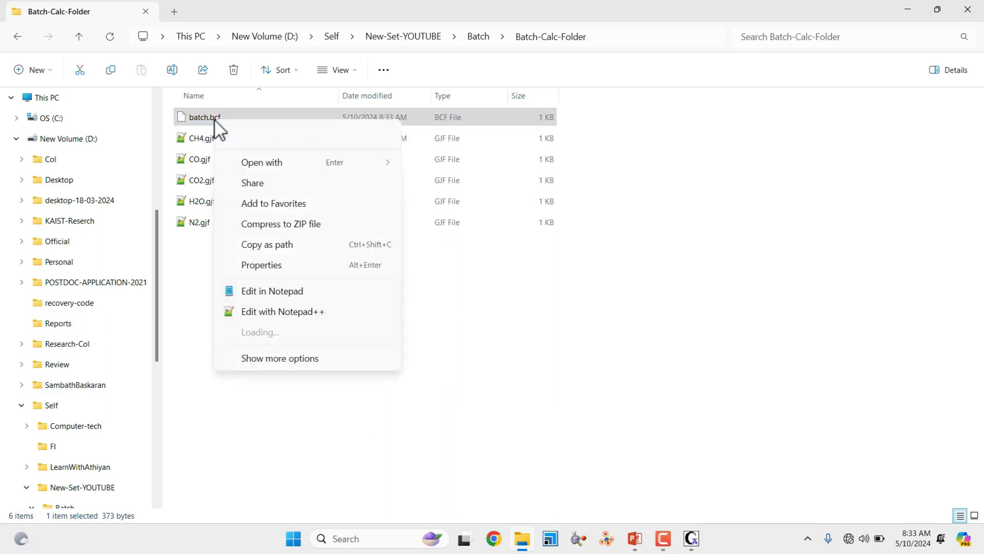
left_click(281, 310)
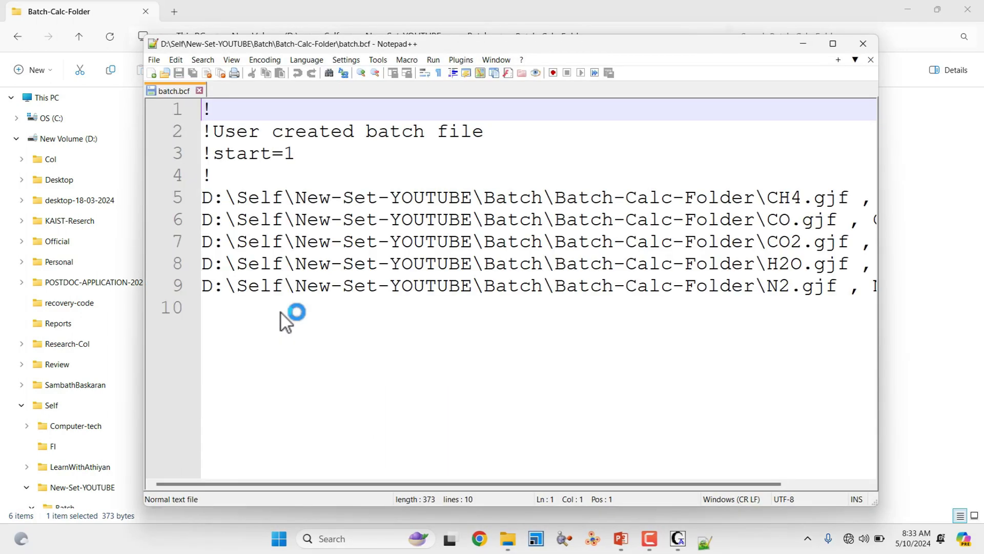
left_click(833, 45)
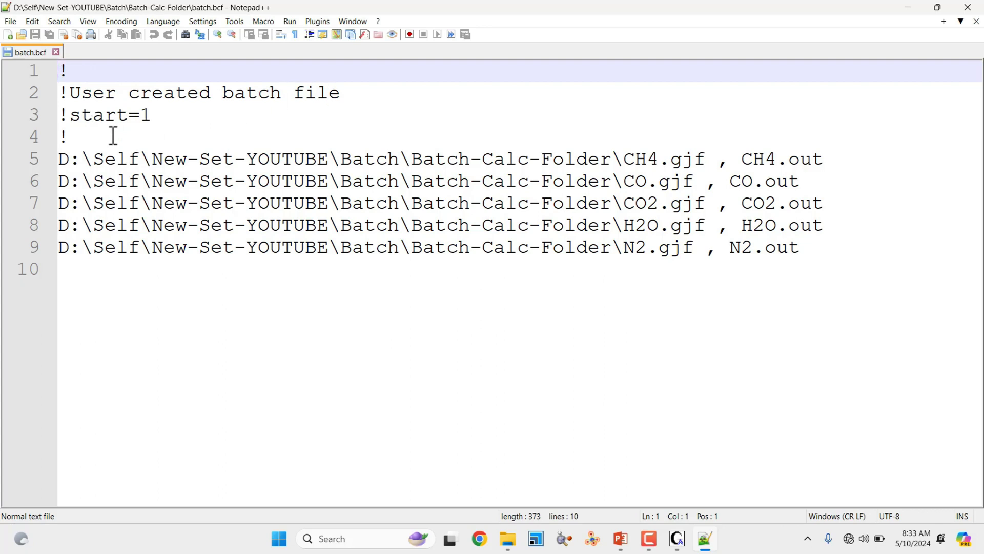
Review the job paths by selecting the Batch-Calc-Folder path on line 5, then close batch.bcf
left_click(68, 161)
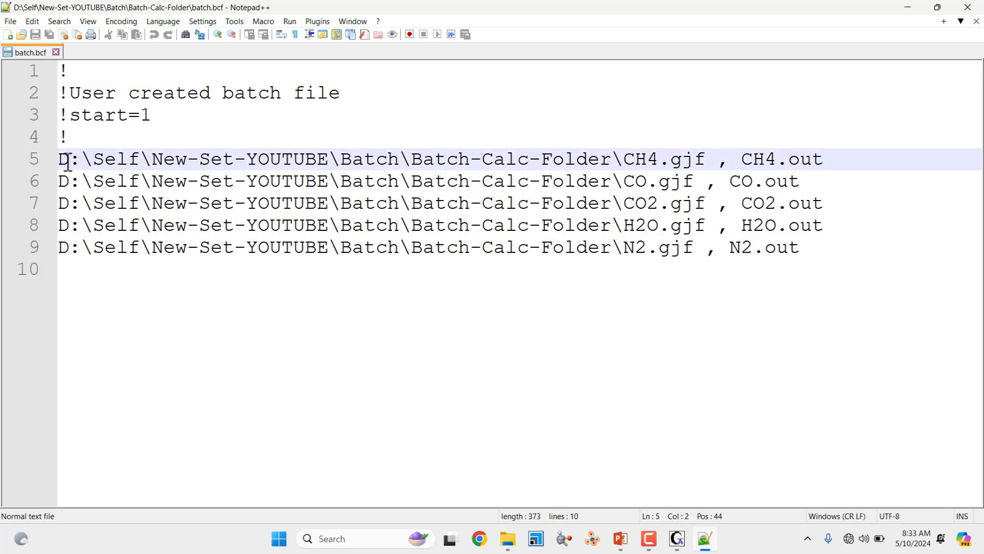
left_click(63, 161)
left_click_drag(63, 160, 611, 150)
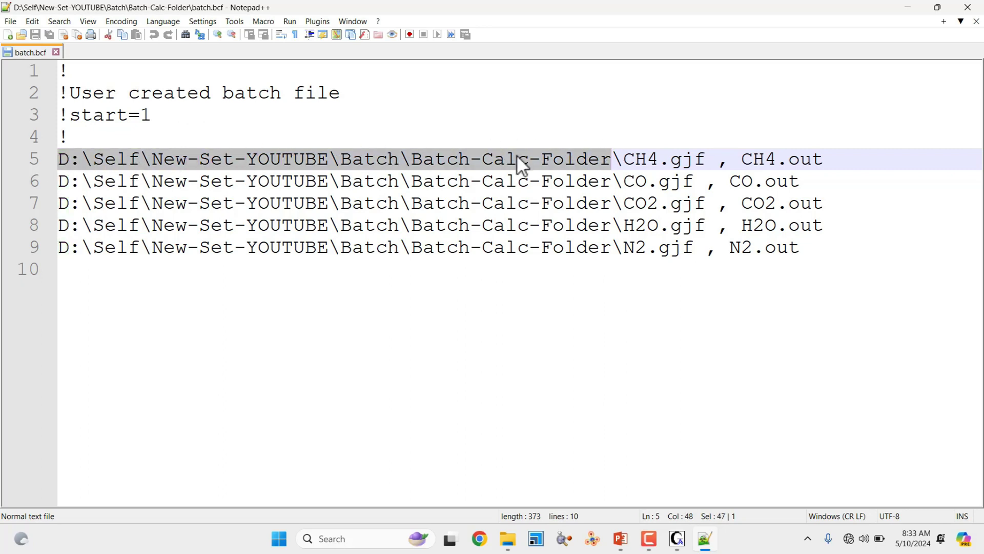
left_click(433, 158)
left_click_drag(413, 159, 605, 169)
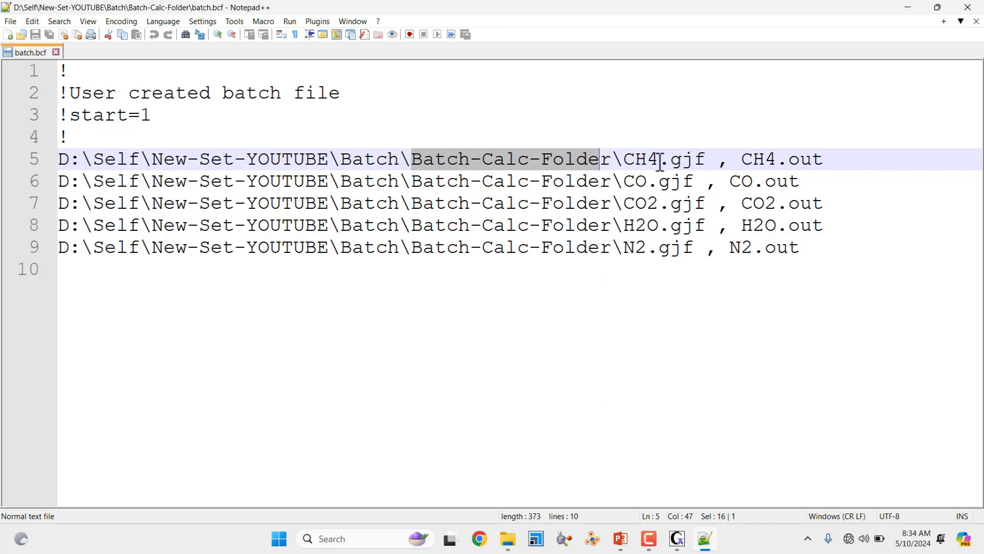
left_click(561, 374)
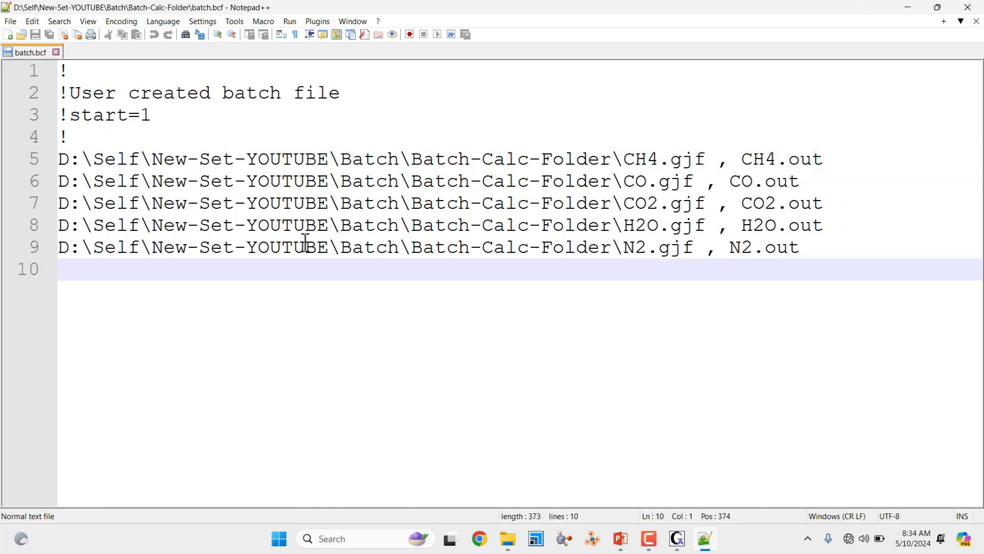
left_click(56, 52)
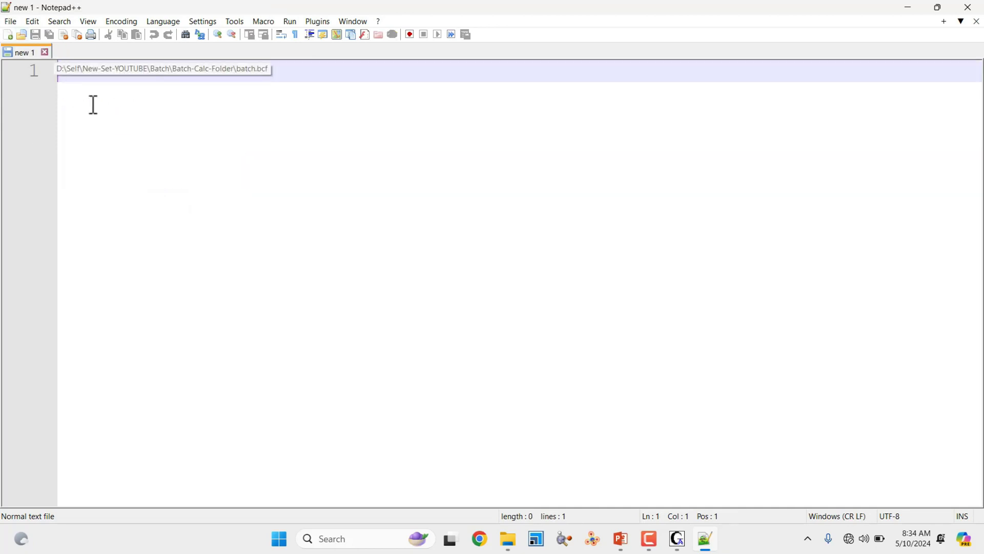
Return to Gaussian, close the Edit Batch Control List to load the five jobs, then exit Gaussian 09W
left_click(907, 7)
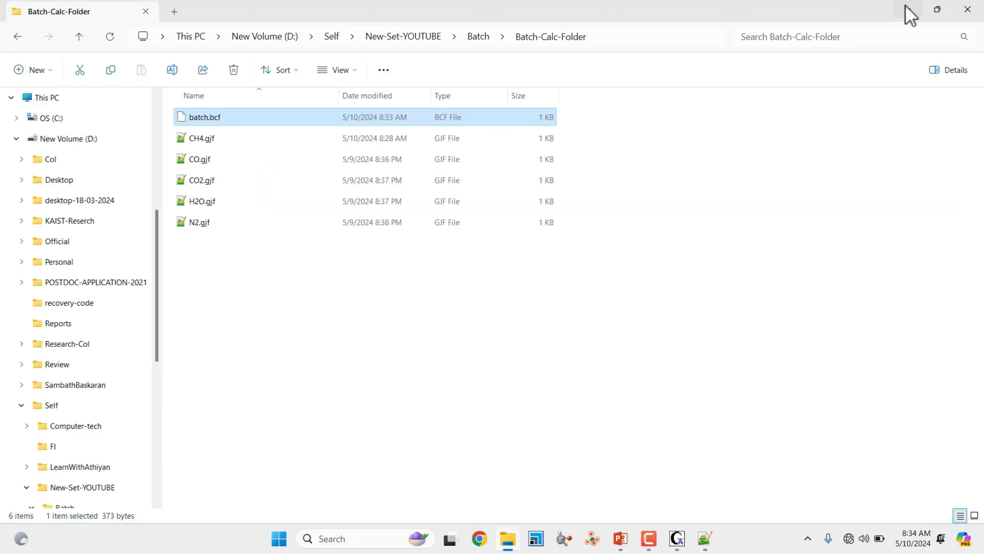
left_click(675, 538)
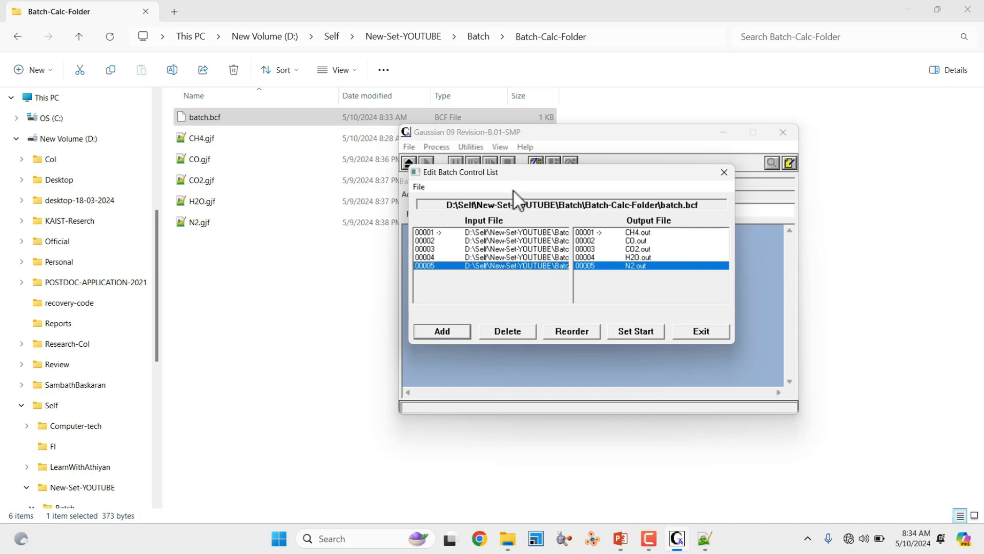
left_click_drag(515, 176, 385, 198)
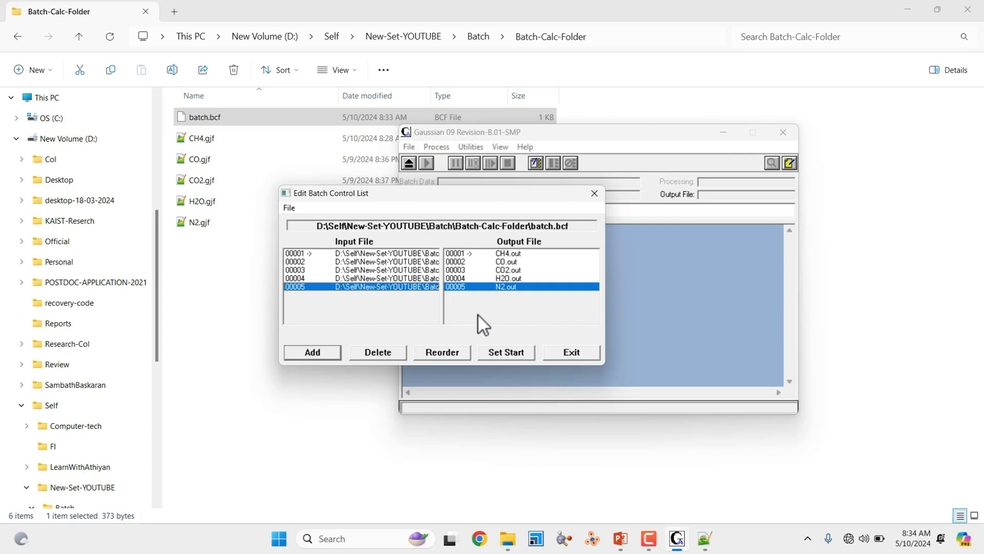
left_click(598, 198)
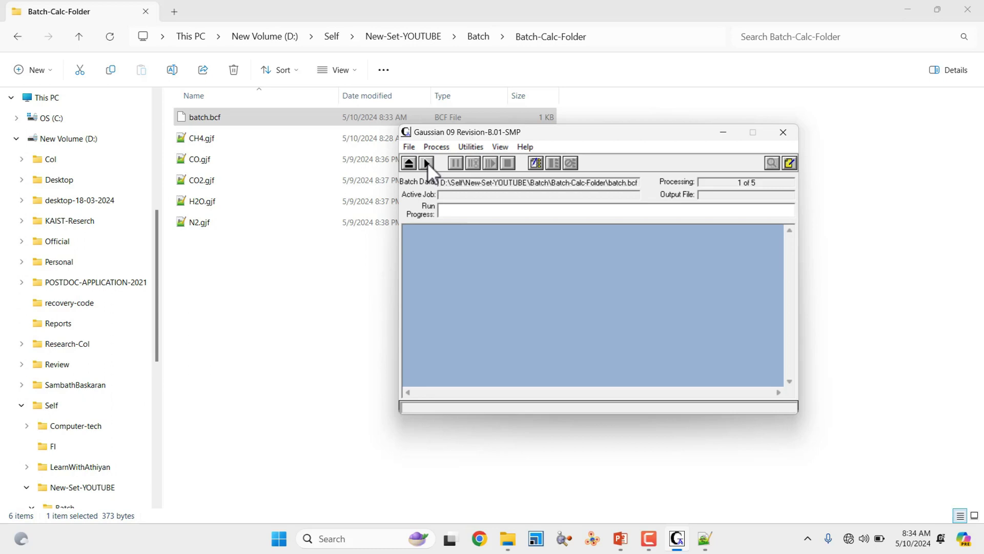
left_click(784, 133)
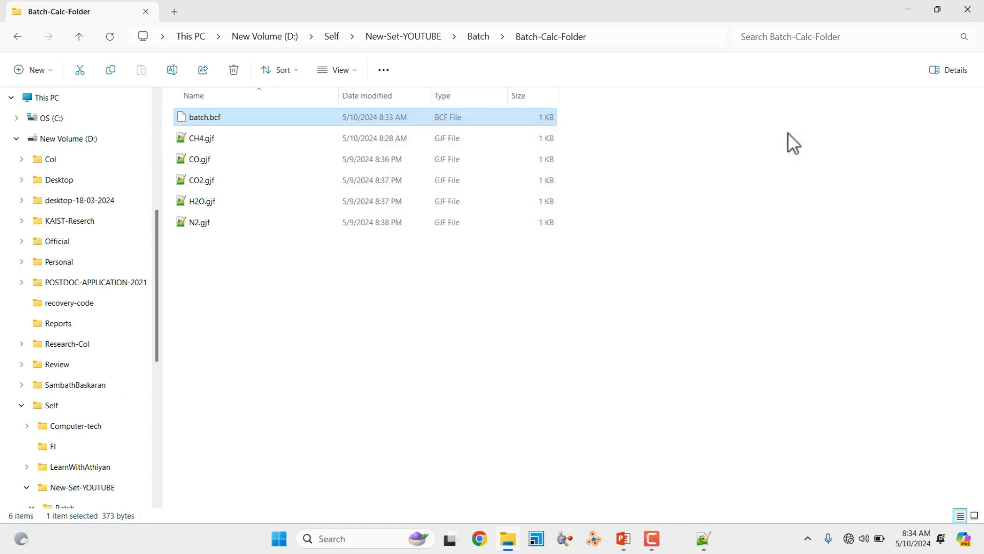
Relaunch Gaussian 09W from a 'gau' Start search and move its window right of the folder
left_click(380, 537)
type("gau")
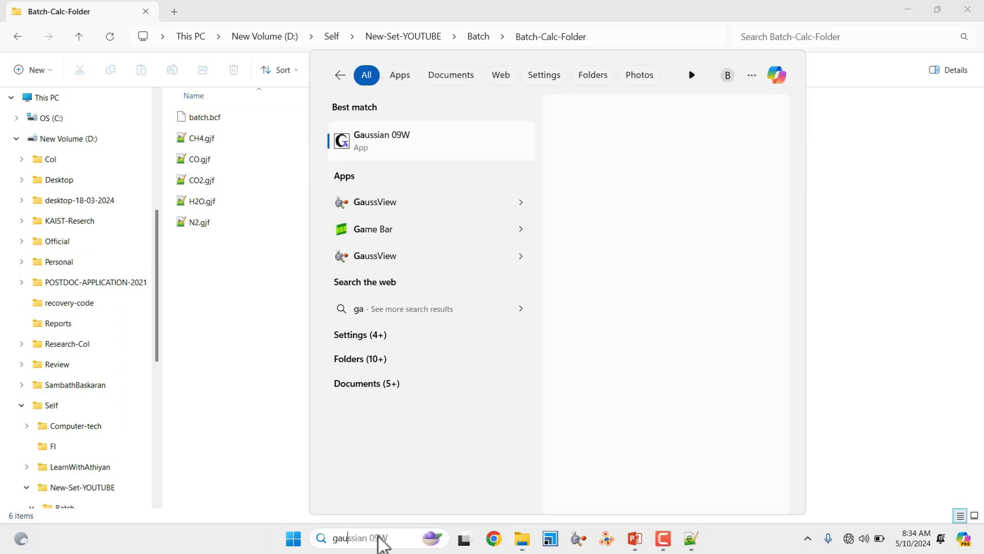
left_click(374, 146)
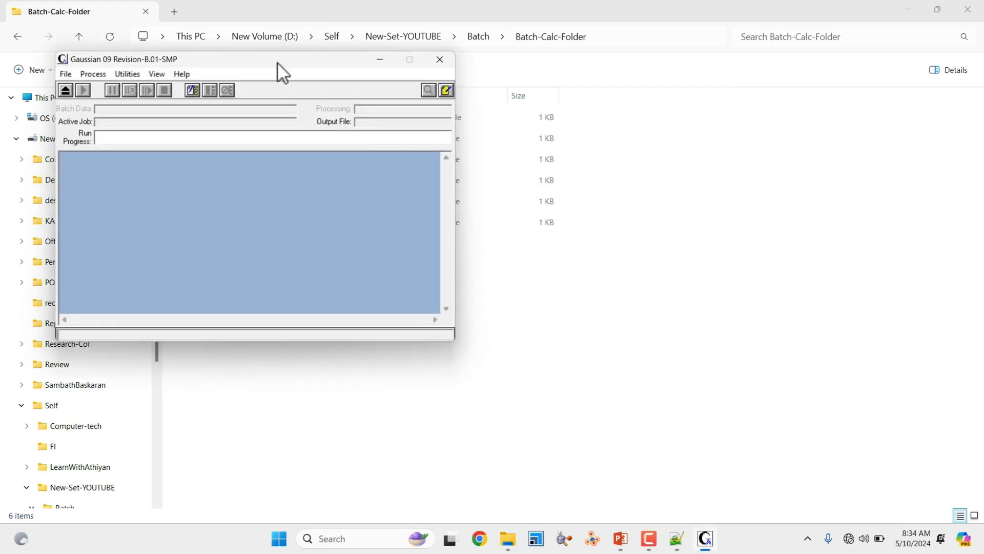
left_click_drag(278, 62, 588, 93)
left_click(378, 106)
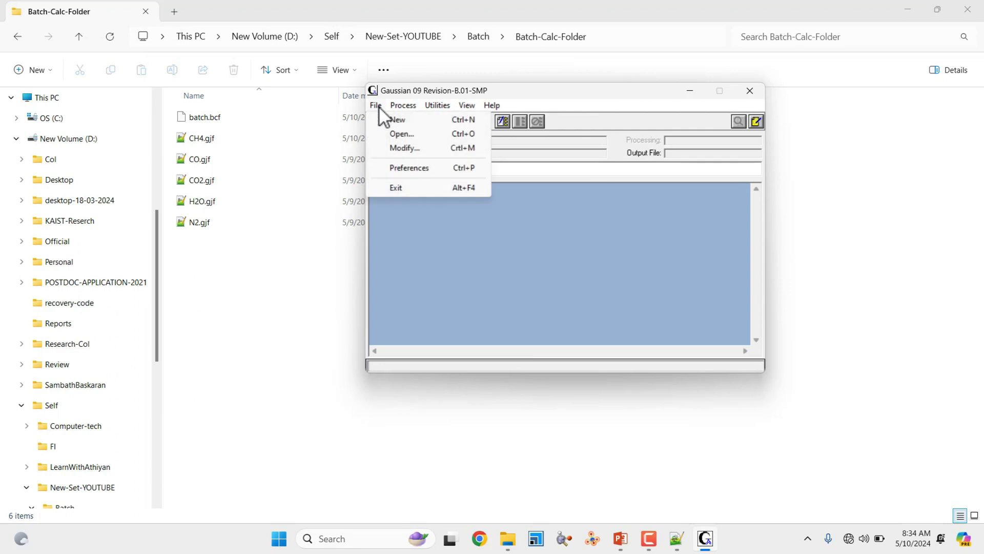
Open batch.bcf in Gaussian and start running the five-job batch
left_click(399, 134)
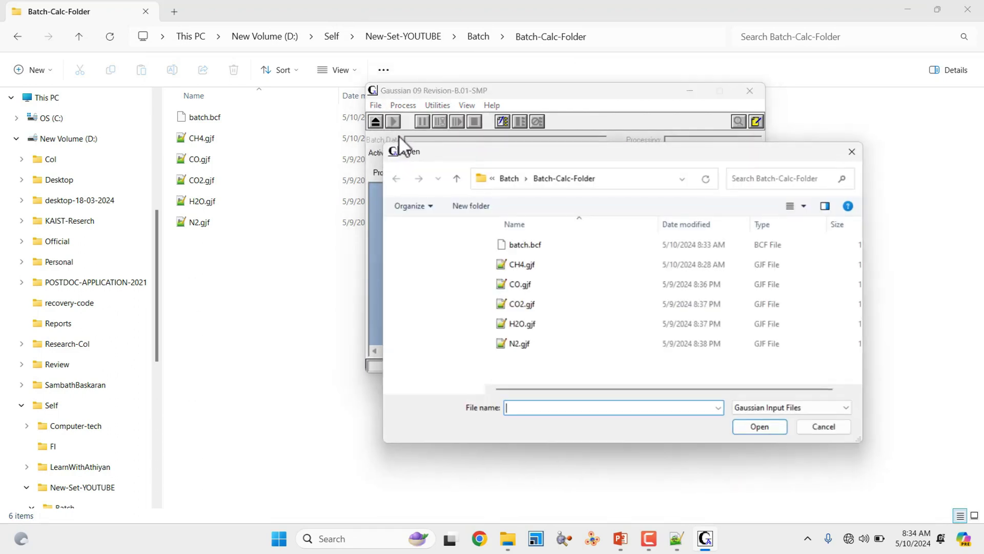
left_click(525, 244)
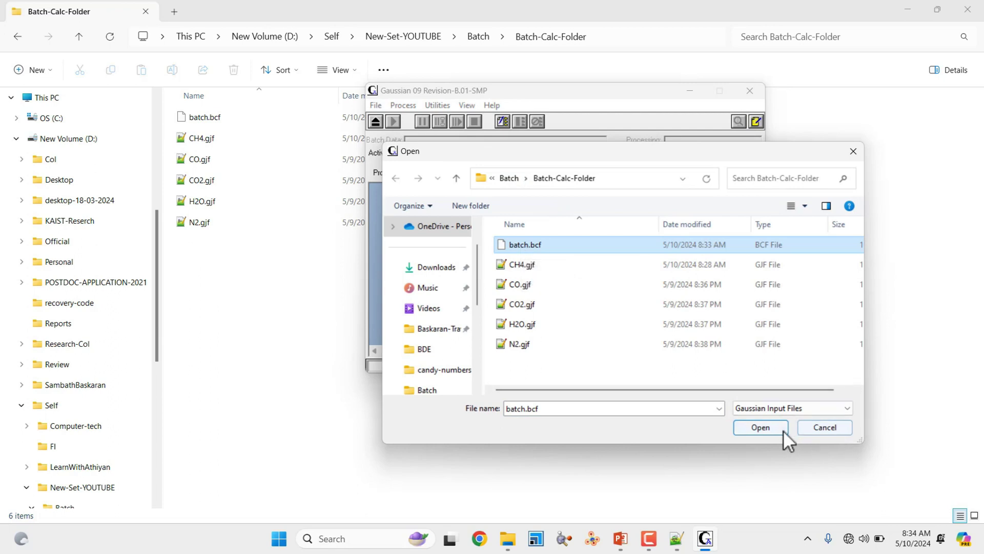
left_click(769, 427)
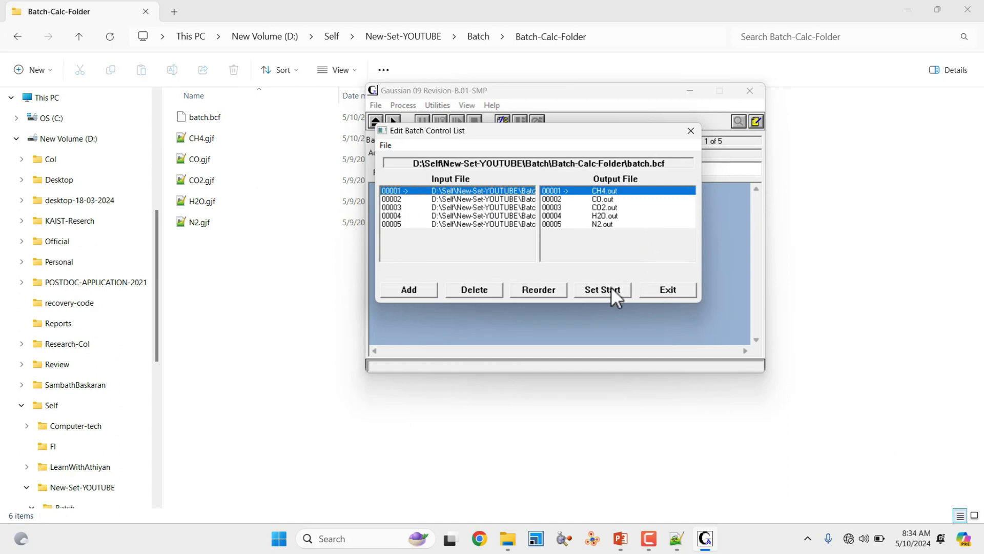
left_click(689, 132)
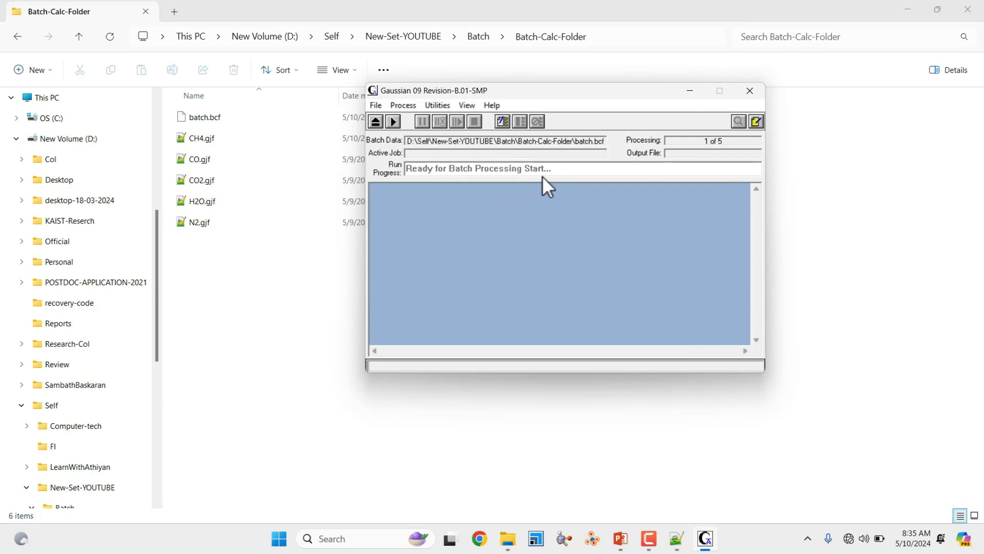
left_click(393, 121)
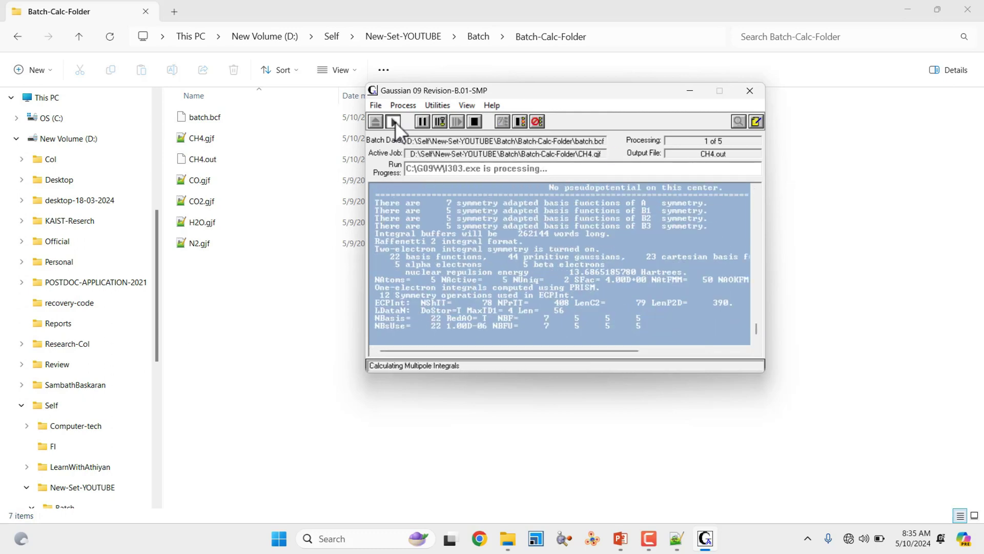
Watch CH4.out, CO.out, CO2.out, H2O.out and N2.out appear in Batch-Calc-Folder during the run
left_click(209, 159)
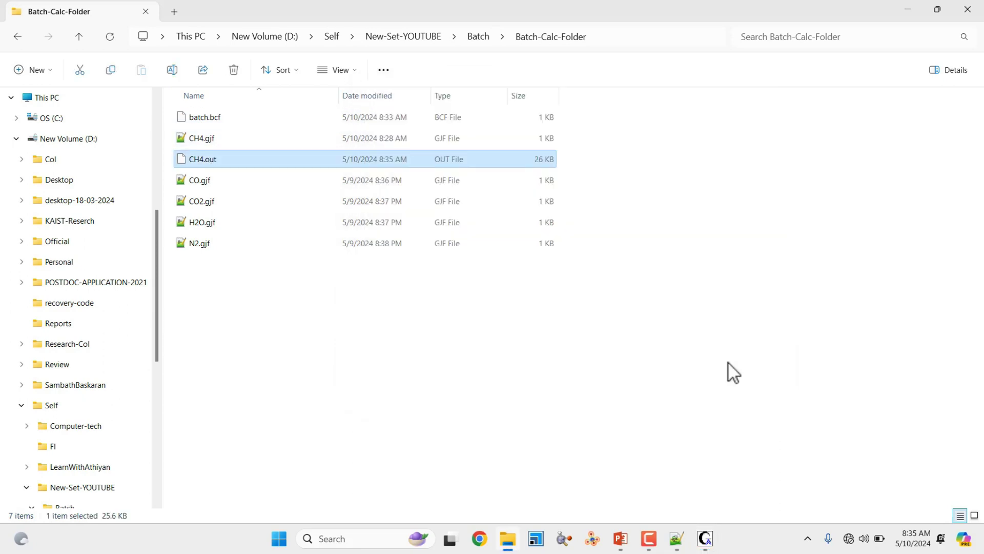
left_click(705, 539)
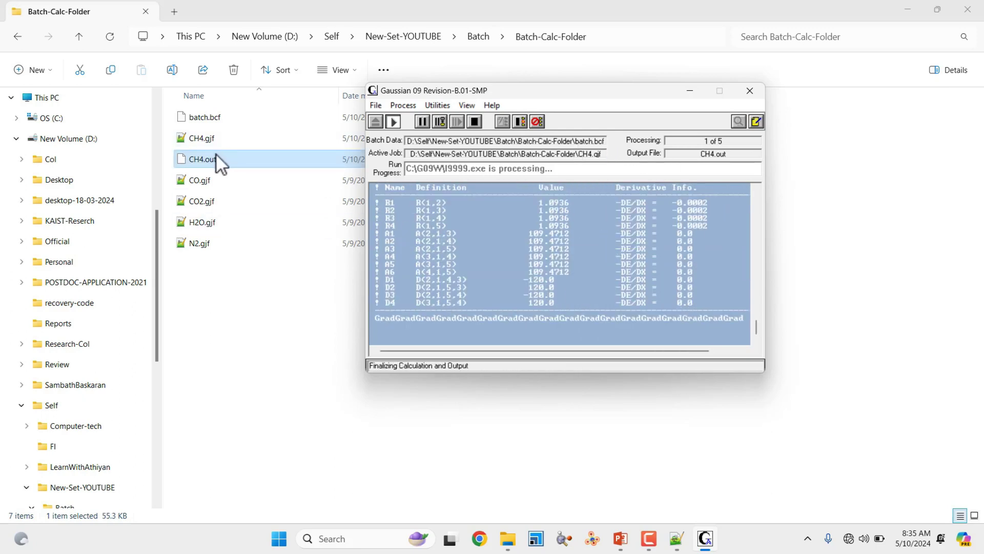
left_click(204, 198)
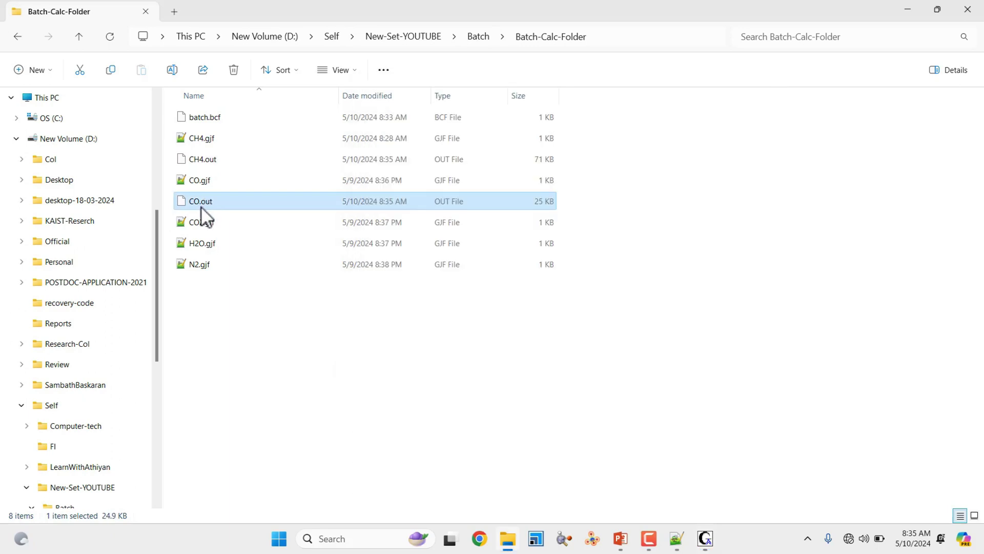
left_click(705, 539)
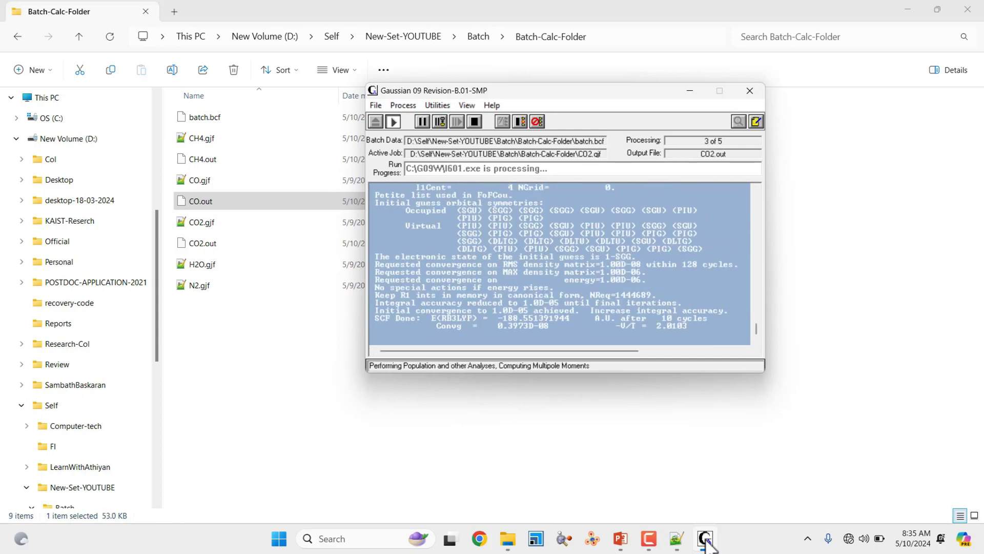
left_click(207, 246)
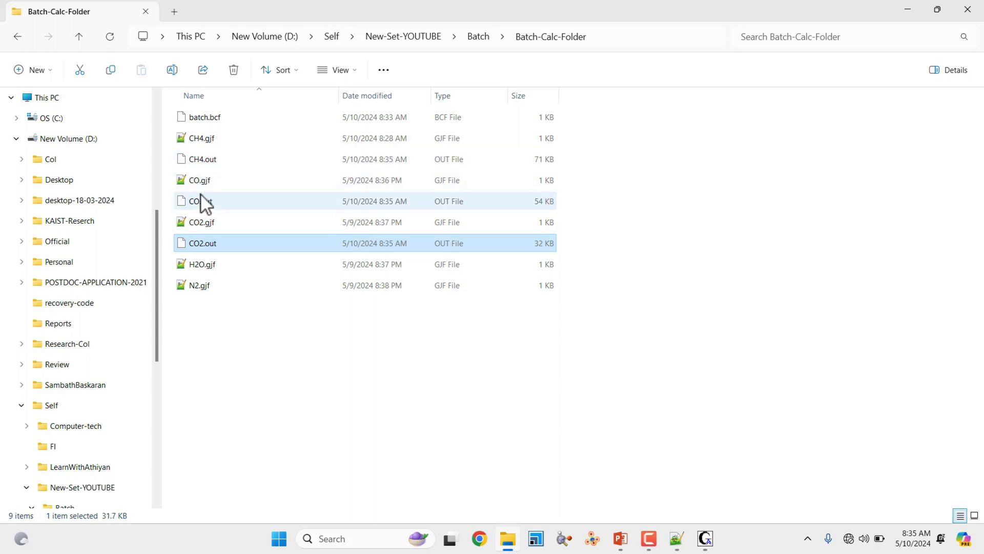
left_click(706, 543)
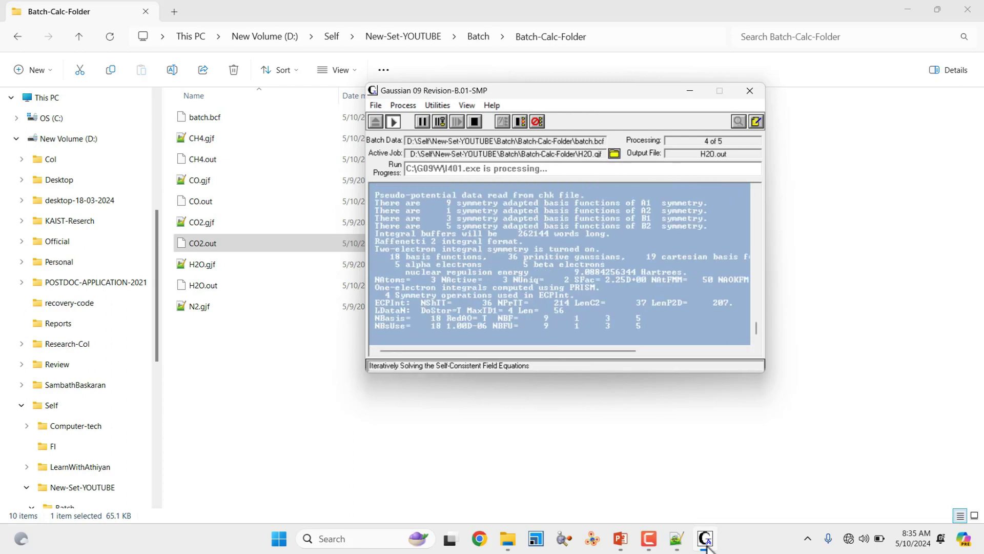
left_click(212, 287)
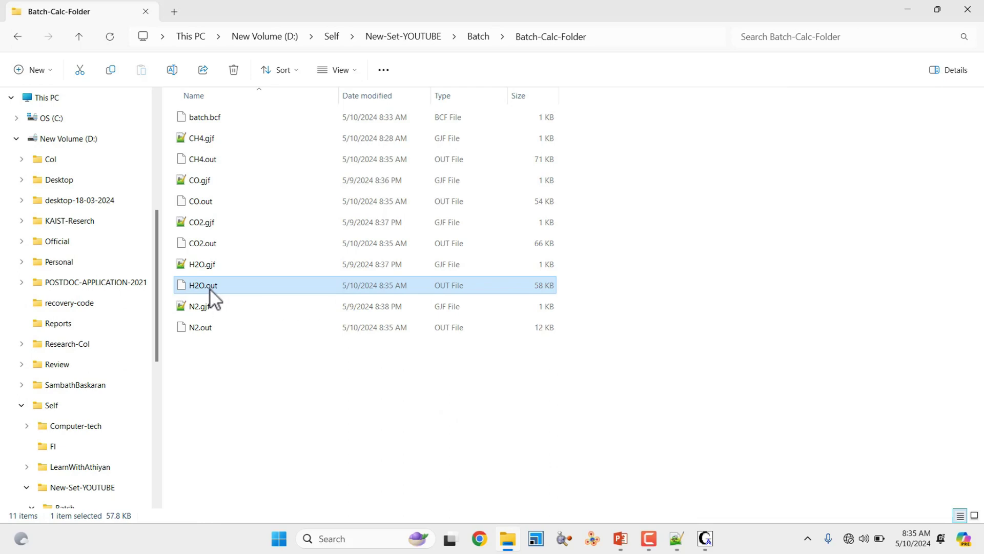
left_click(204, 326)
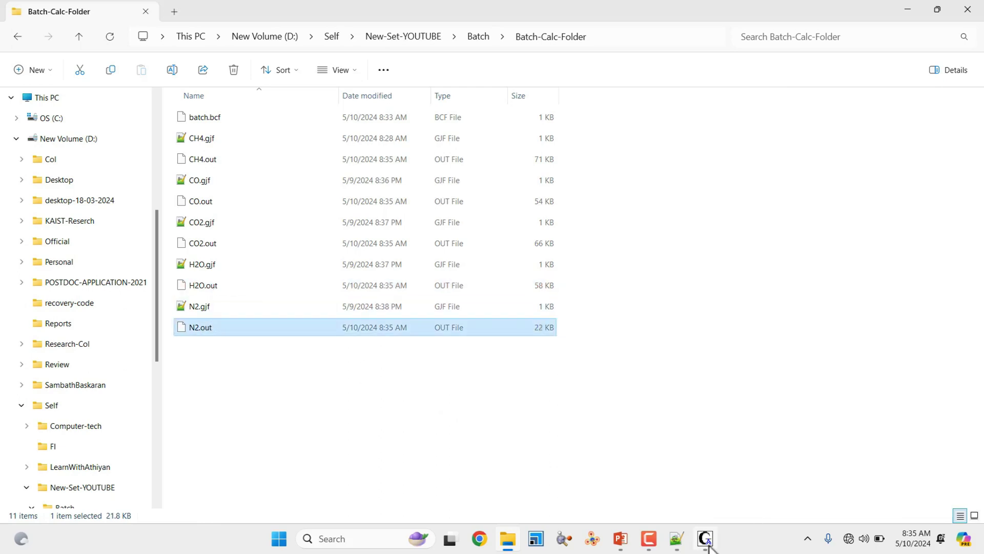
left_click(705, 538)
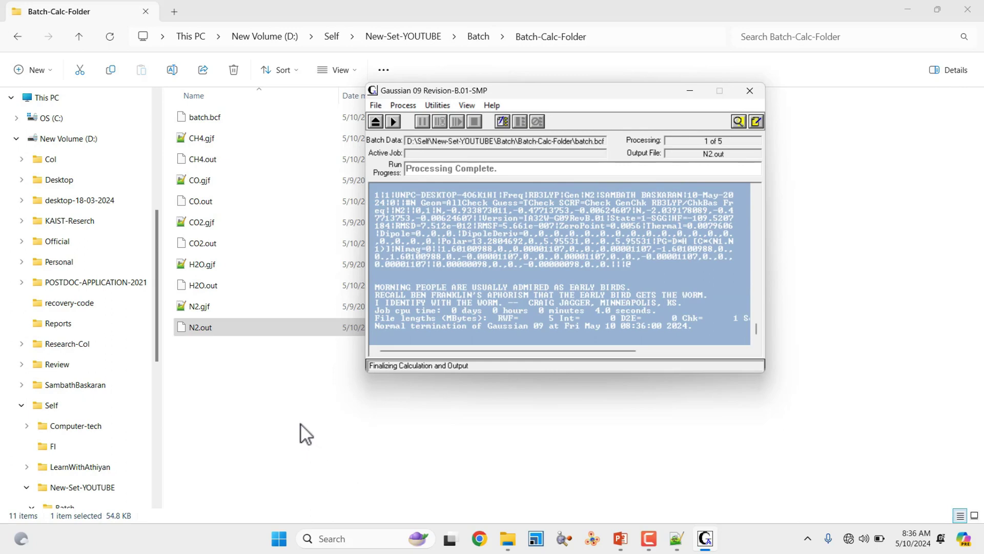
Bring Batch-Calc-Folder in front of Gaussian and select CH4.out
left_click(281, 436)
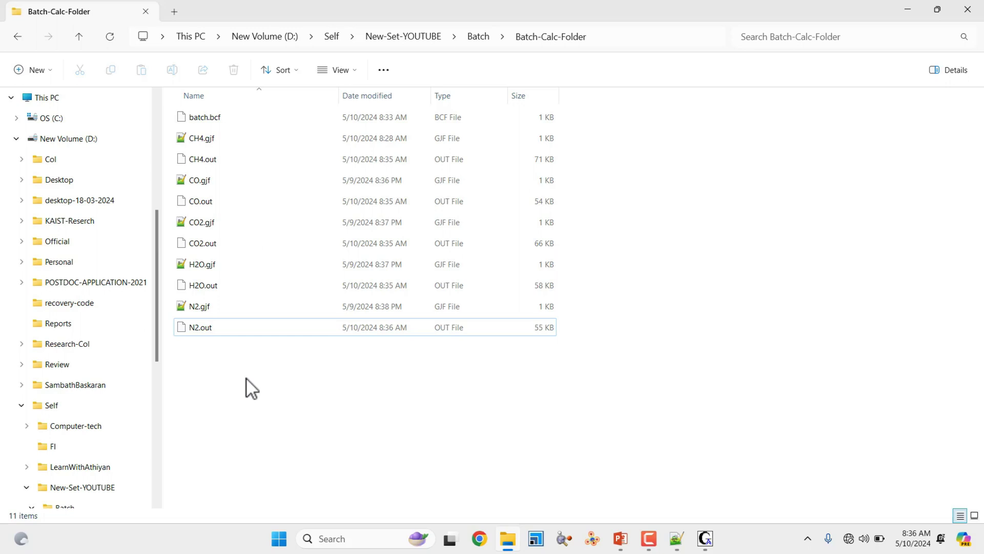
left_click(201, 161)
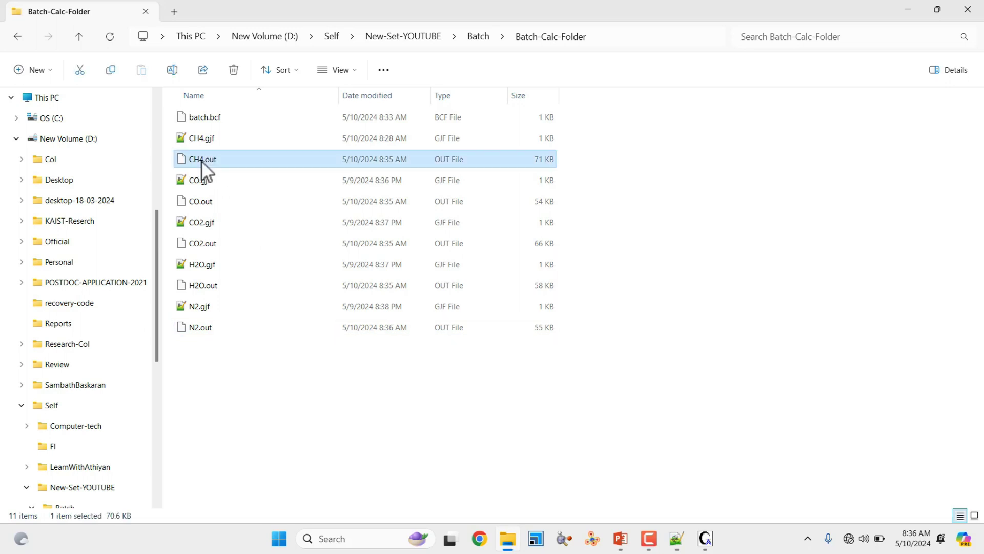
Open CH4.out in Notepad++, mark the HF energy on line 738, and read to Normal termination
right_click(201, 161)
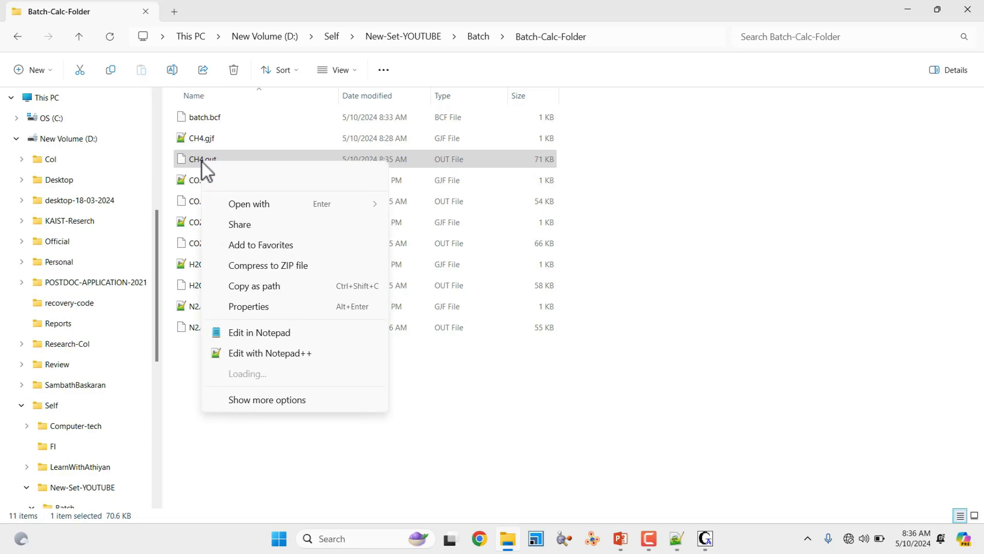
left_click(255, 352)
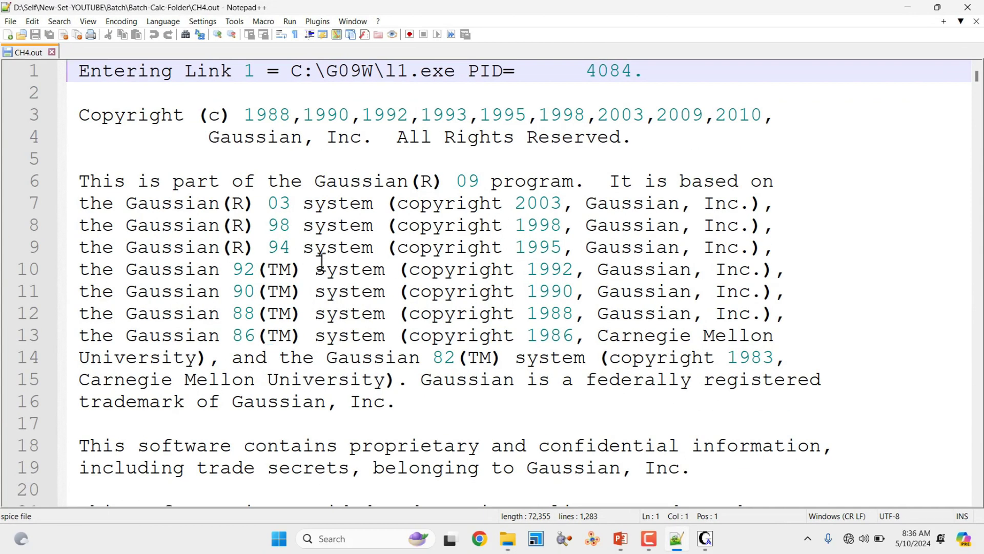
scroll(322, 261, "down", 1)
scroll(323, 259, "down", 20)
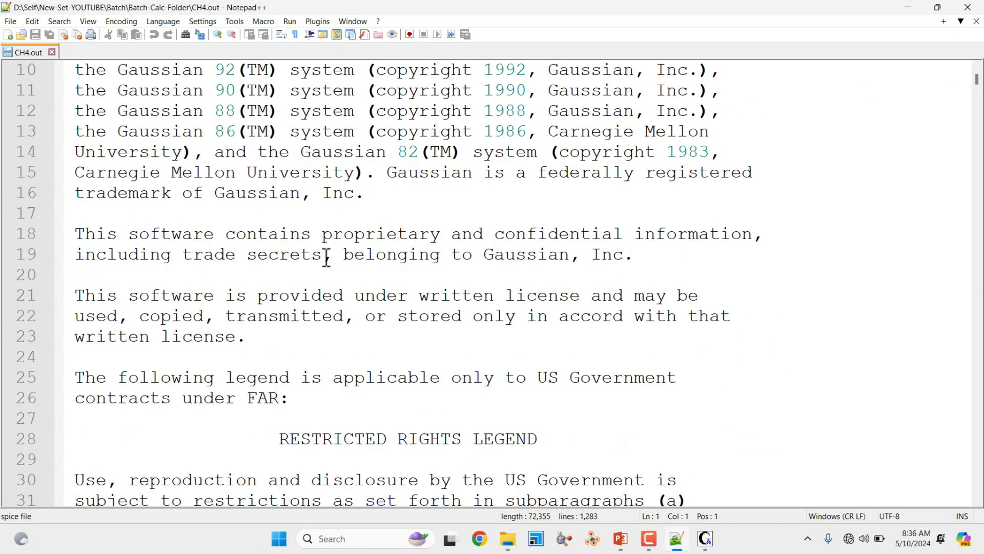
scroll(326, 255, "down", 3)
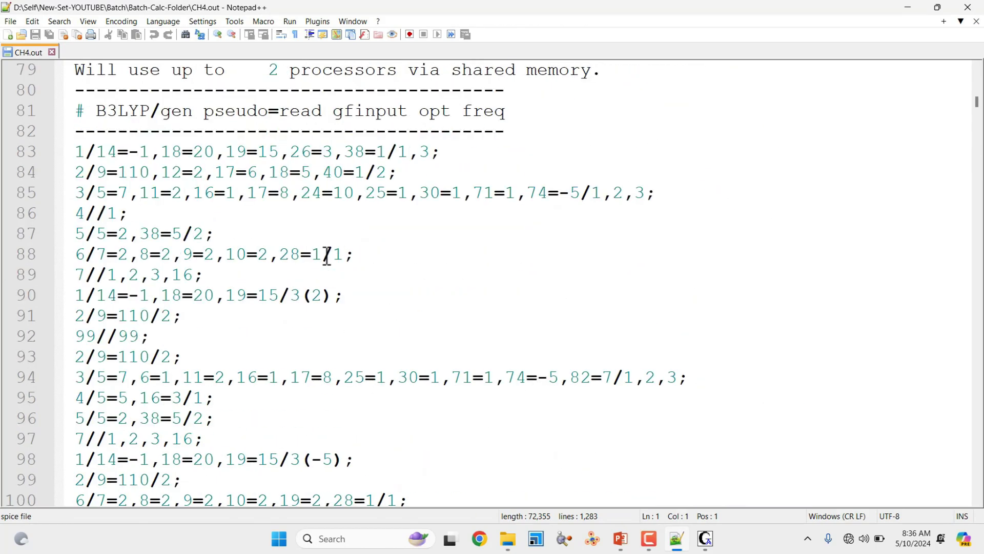
scroll(384, 246, "down", 20)
left_click_drag(975, 135, 955, 321)
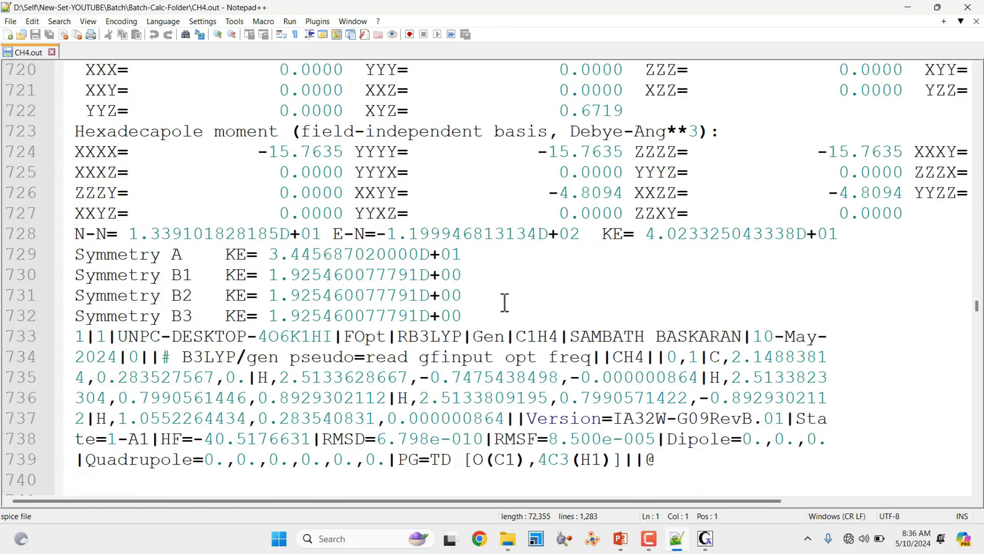
scroll(461, 306, "down", 2)
left_click_drag(161, 316, 312, 322)
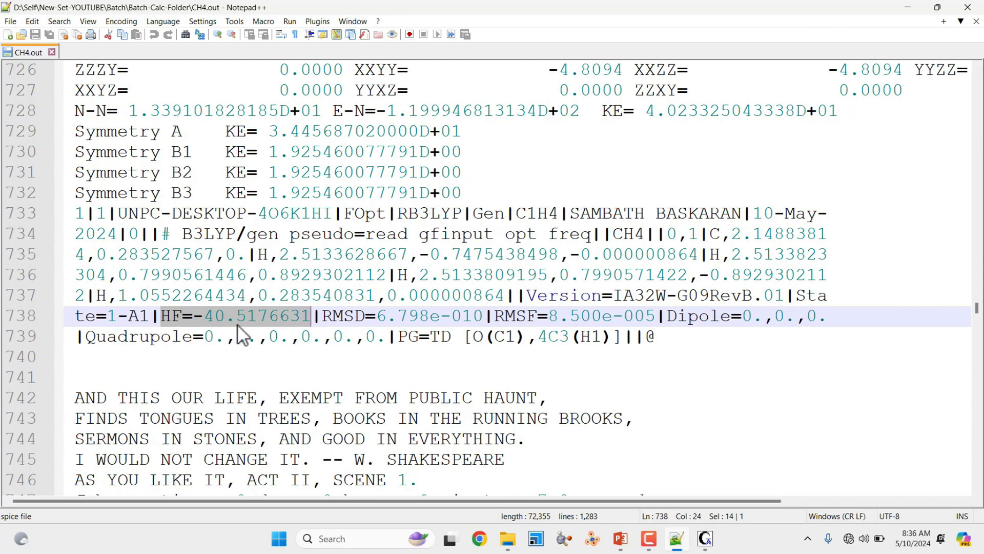
scroll(861, 418, "down", 19)
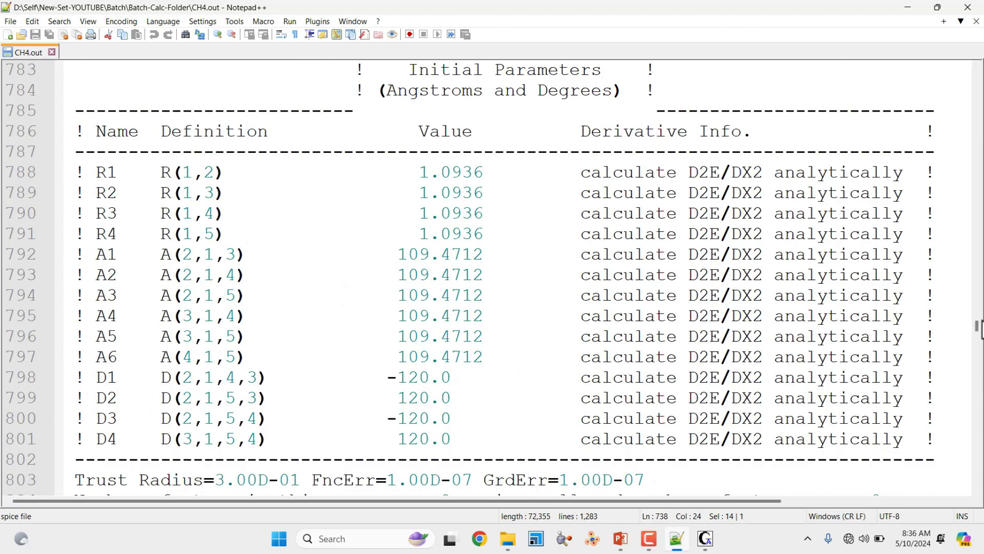
left_click_drag(981, 329, 978, 487)
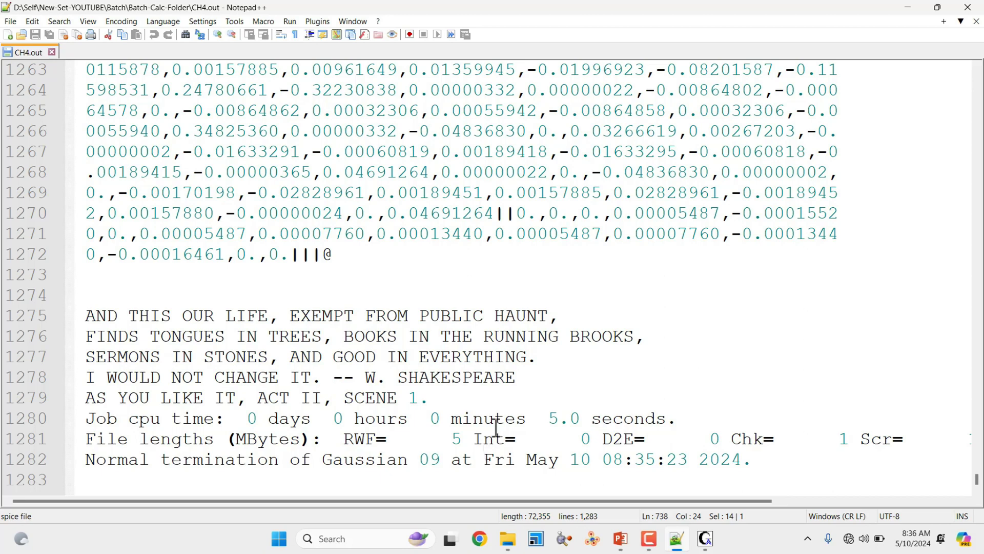
Launch GaussView through a 'gaus' Windows search
left_click(908, 9)
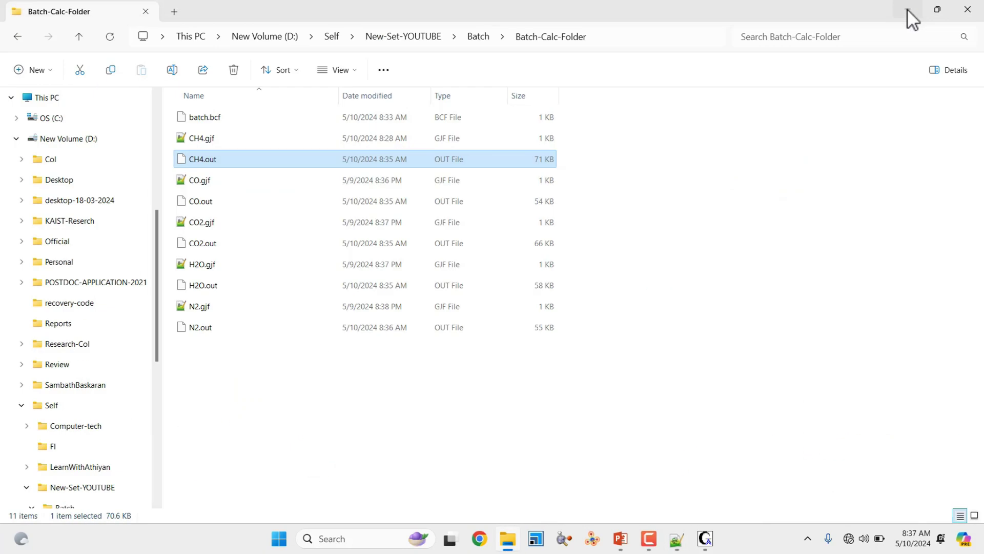
left_click(359, 531)
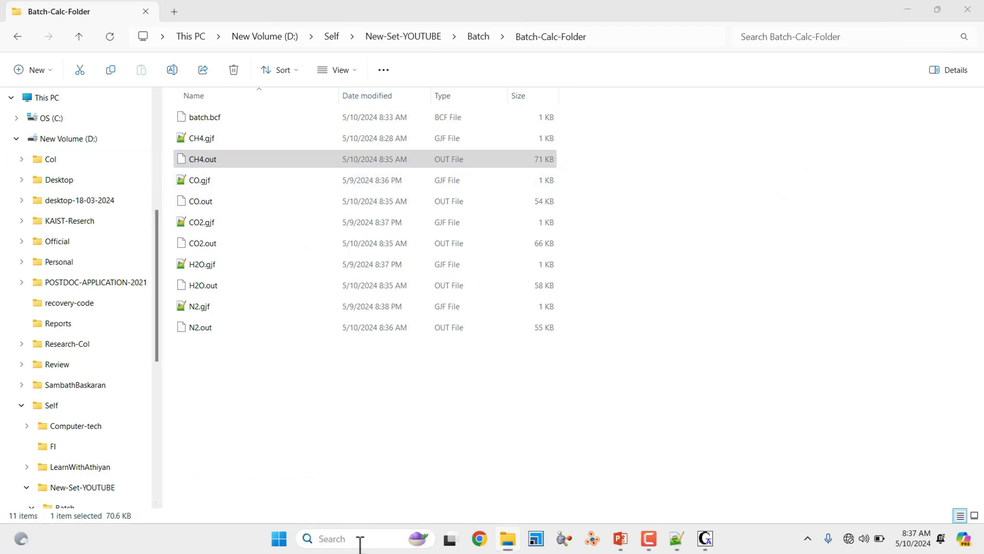
type("gaus")
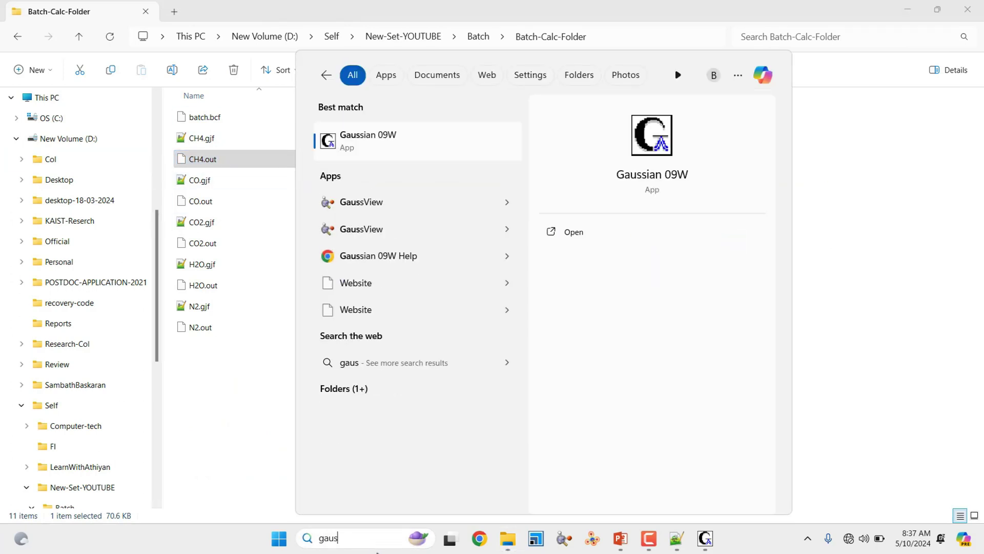
left_click(350, 200)
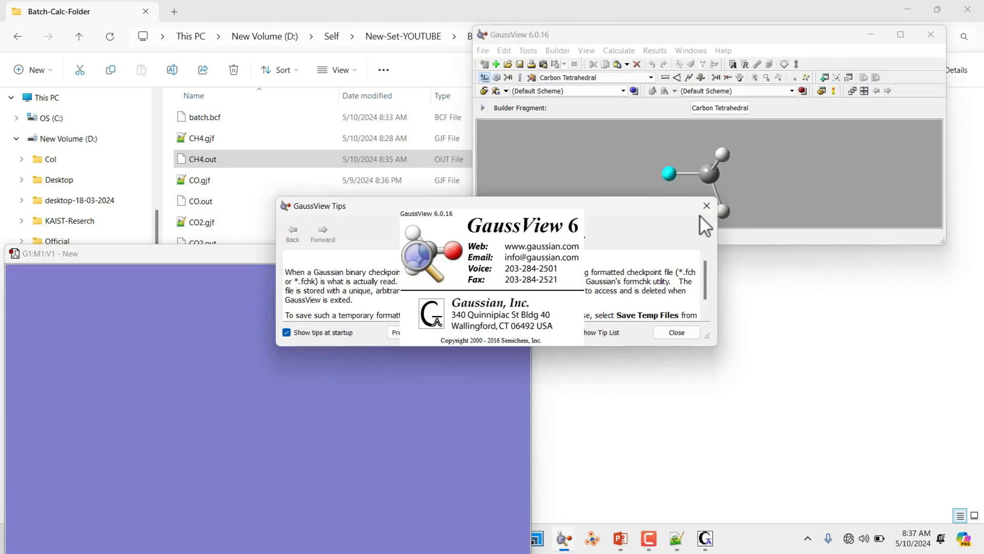
Dismiss the tips, close the empty molecule window, and load CH4.out into GaussView
left_click(706, 206)
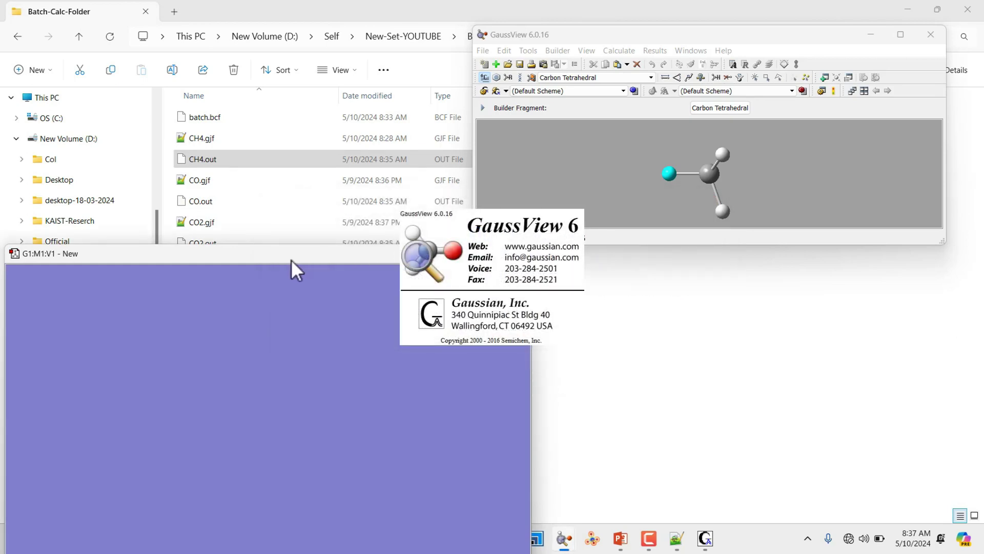
left_click_drag(295, 259, 398, 232)
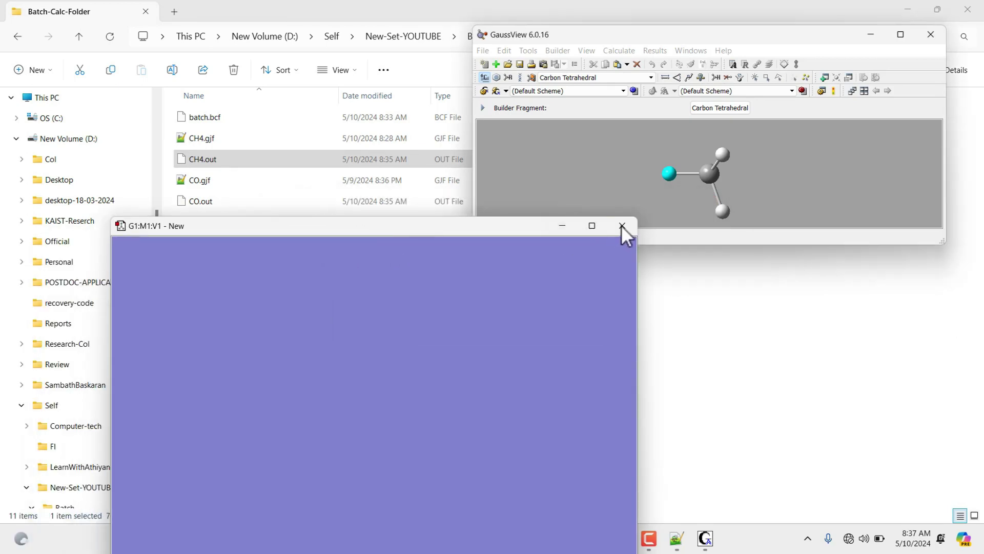
left_click(621, 226)
left_click_drag(211, 160, 654, 166)
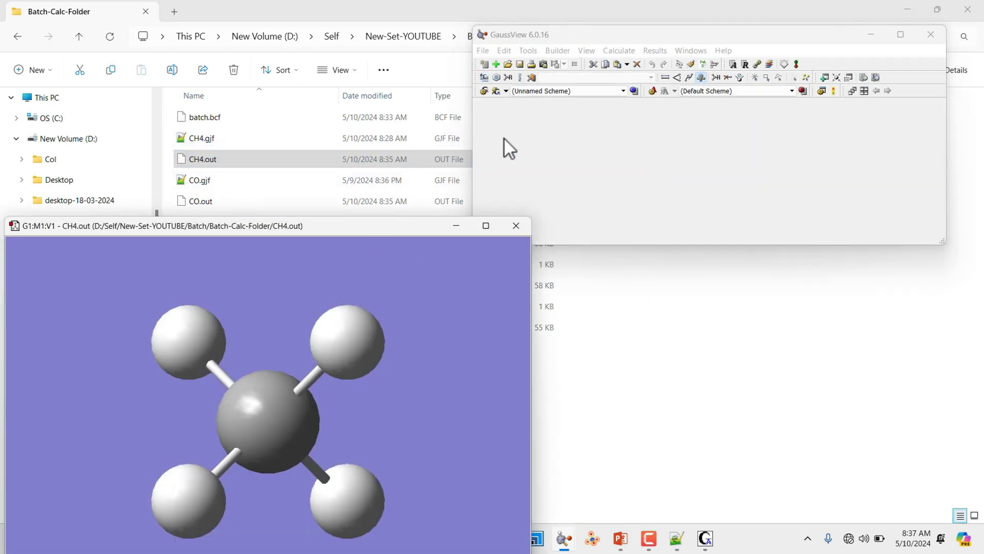
Animate CH4's first vibrational mode from the Vibrations table, then stop and close it
left_click_drag(327, 230, 546, 166)
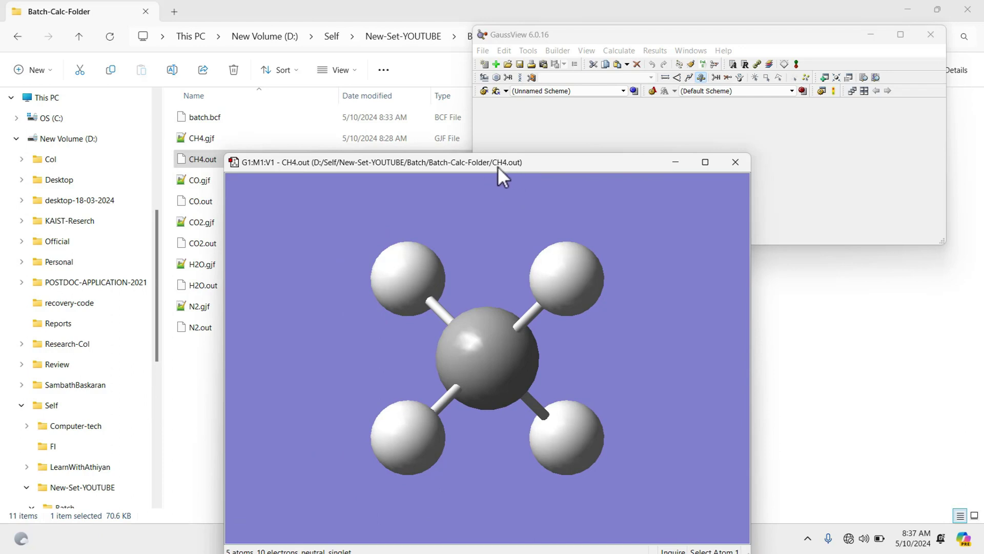
left_click(654, 52)
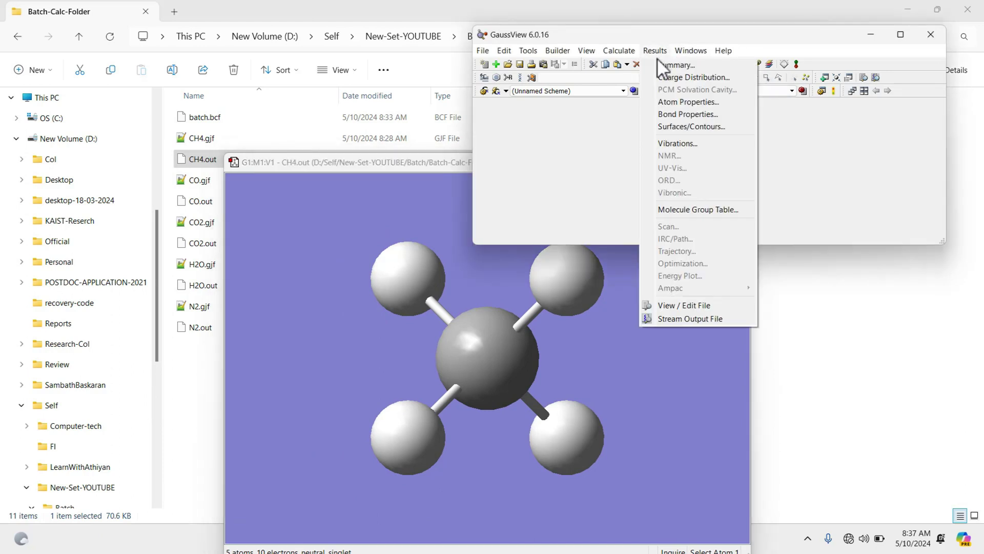
left_click(680, 143)
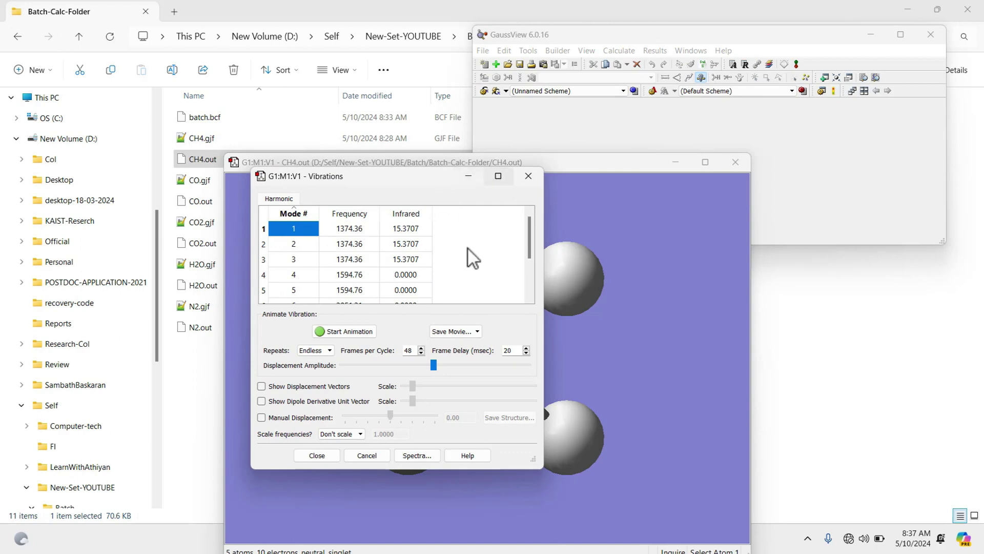
left_click(352, 331)
left_click_drag(397, 186, 211, 121)
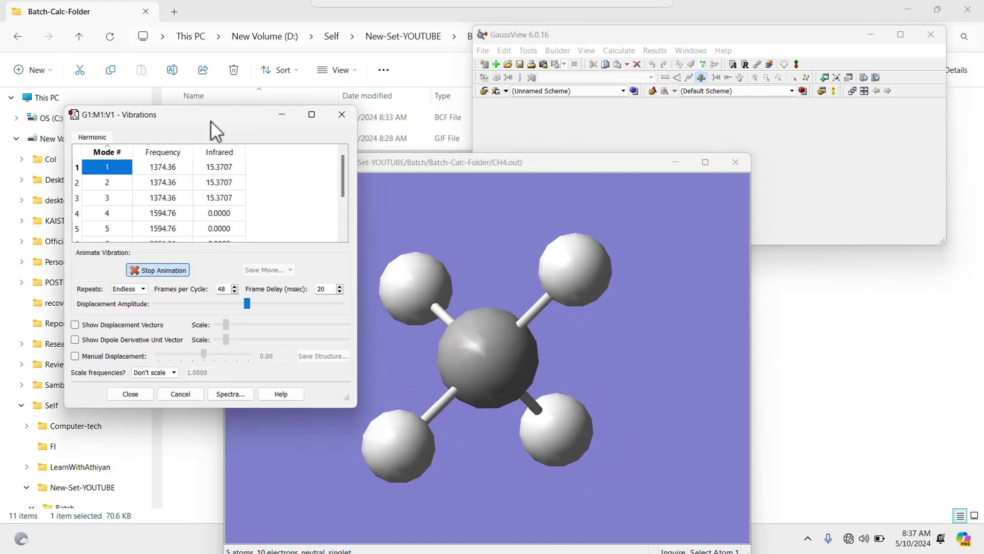
left_click(170, 269)
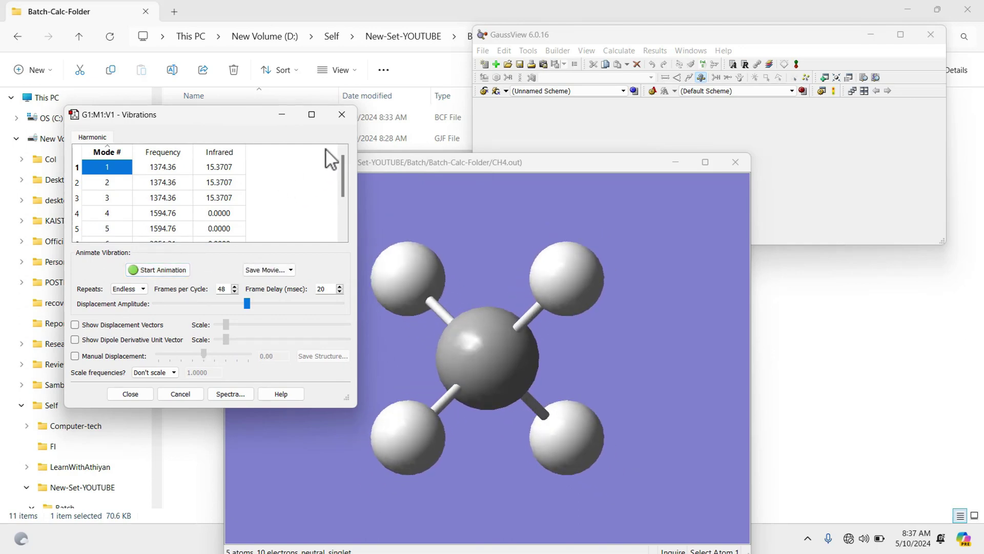
left_click(342, 114)
Review the CH4 calculation summary (RB3LYP FREQ, E −40.517663 Hartree), then close it
left_click(646, 52)
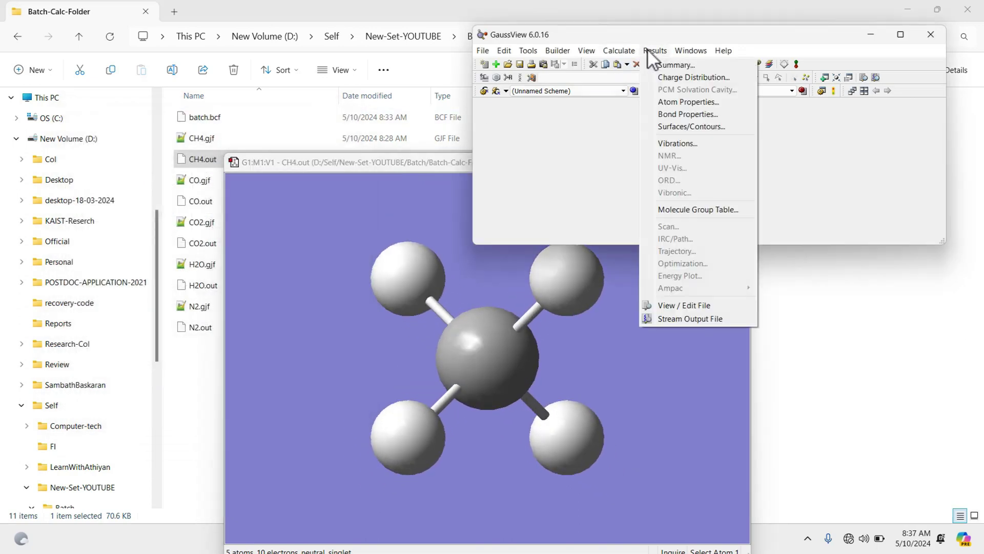
left_click(682, 68)
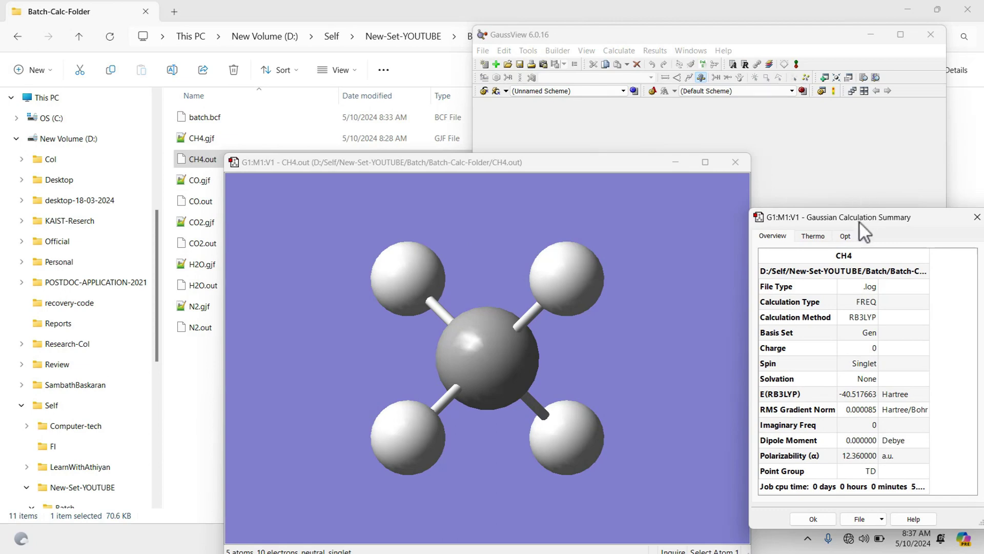
left_click_drag(860, 216, 640, 162)
left_click(656, 51)
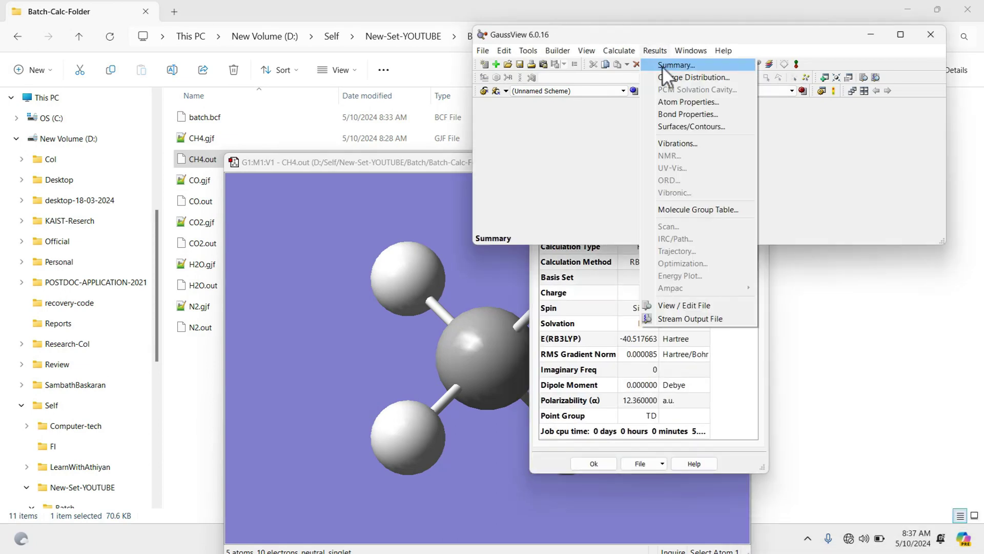
left_click(662, 66)
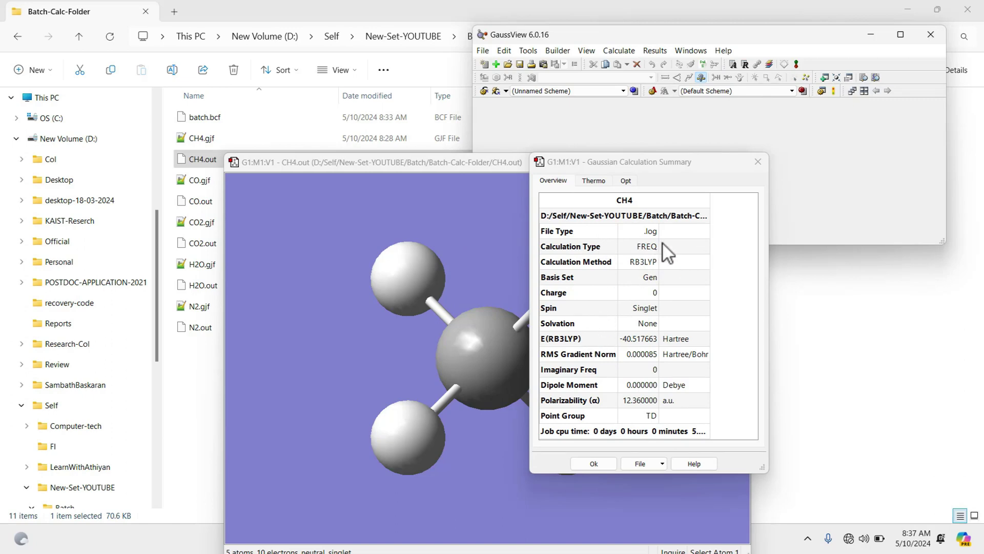
left_click(758, 163)
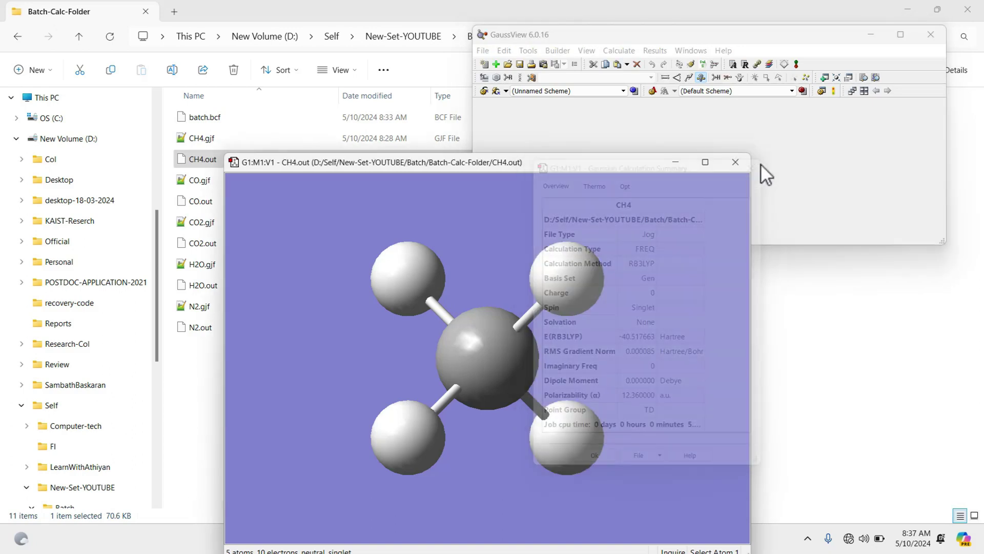
Close the CH4 window, load N2.out, and rotate it to show both nitrogen atoms
left_click(733, 163)
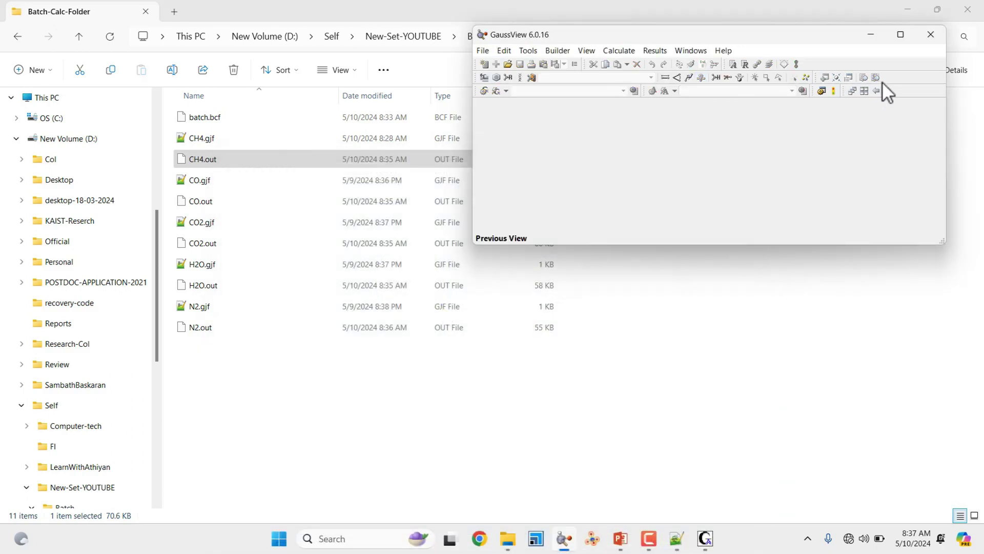
left_click_drag(218, 323, 599, 195)
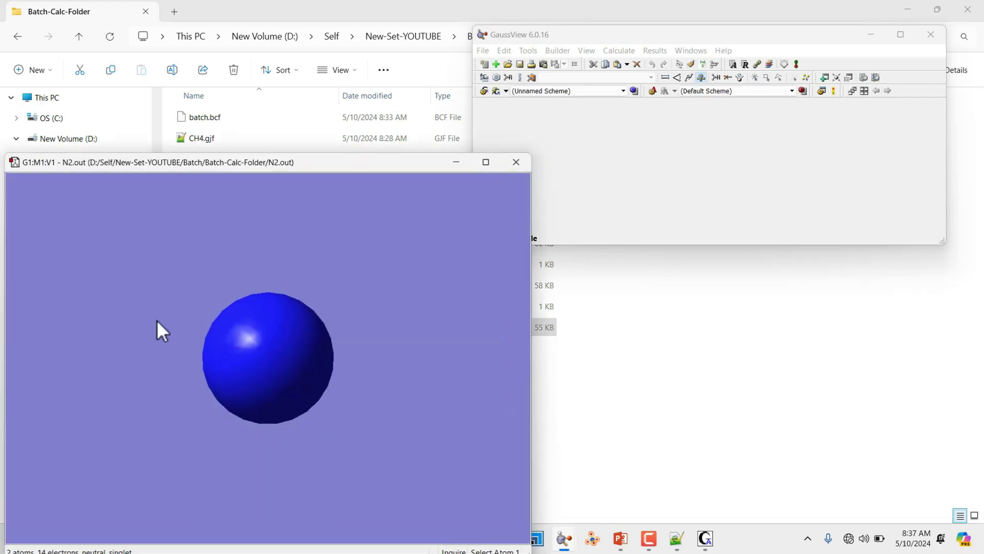
left_click_drag(158, 321, 196, 331)
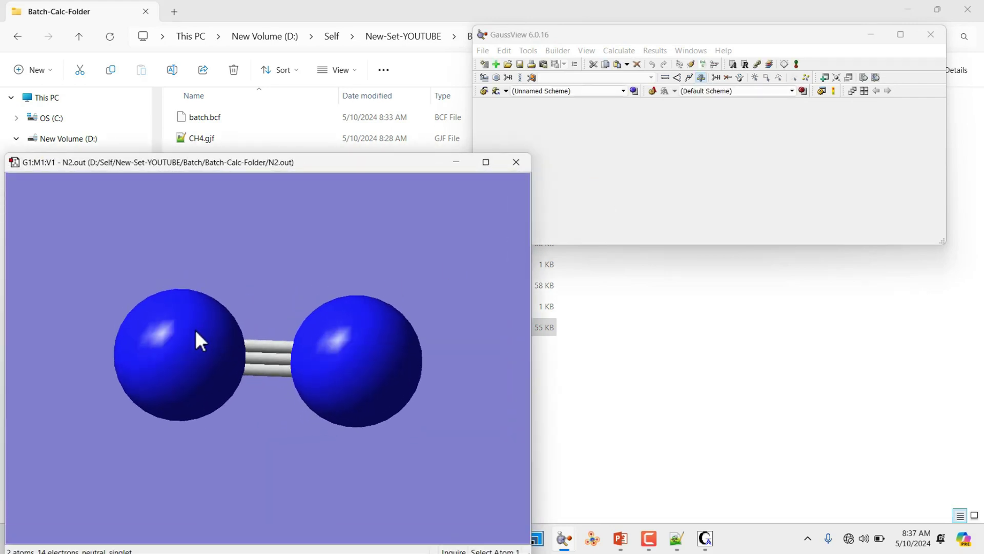
Read the N–N triple bond between atoms 1 and 2 as 1.10531 Å with Modify Bond
left_click(665, 78)
left_click(186, 353)
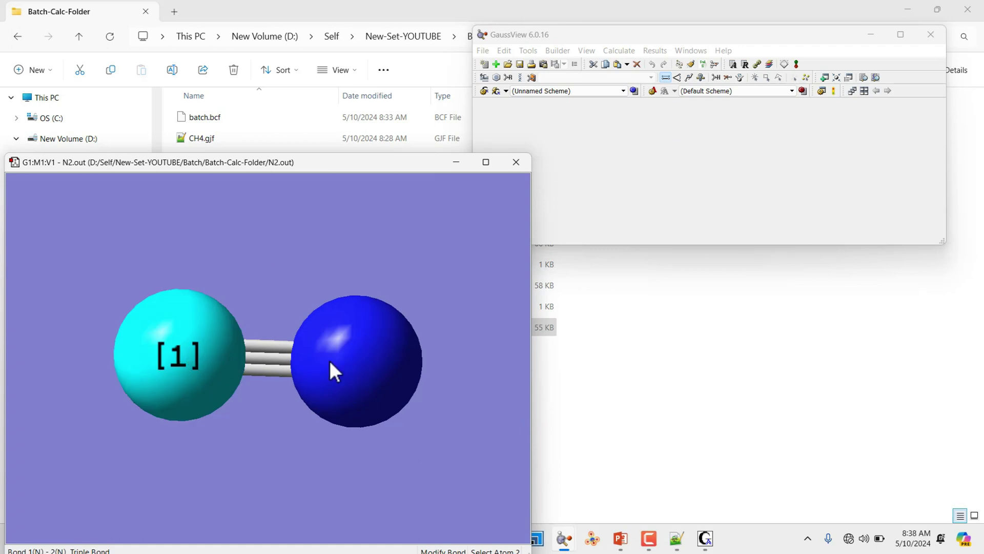
left_click(361, 353)
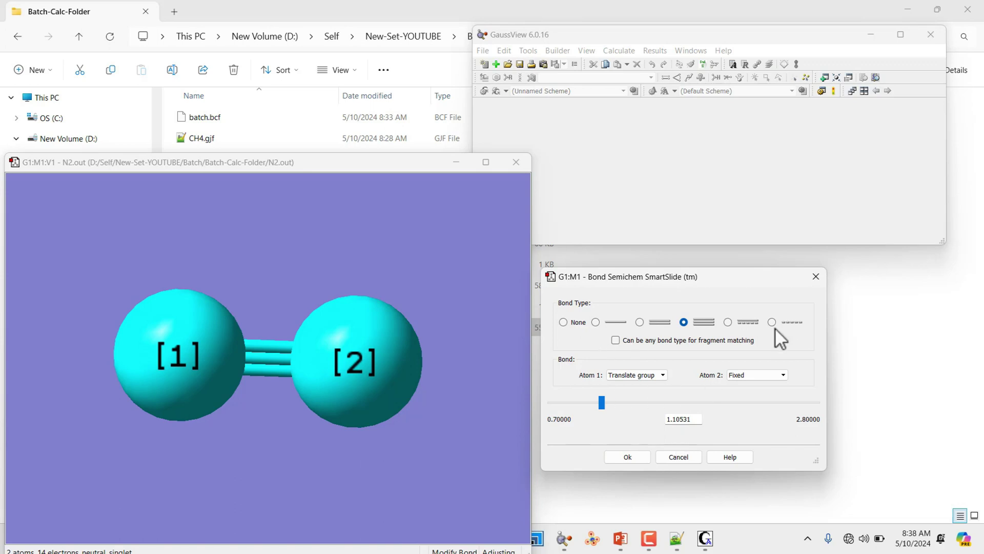
left_click(638, 456)
left_click(795, 418)
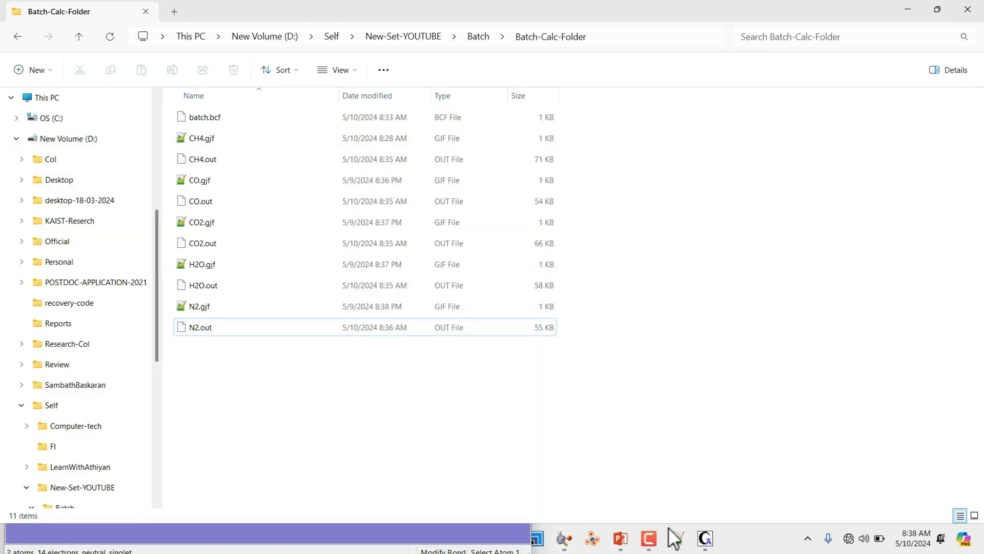
Run the Batch.pptx slide show from slide 2 and advance to the Thank you slide
mouse_move(631, 543)
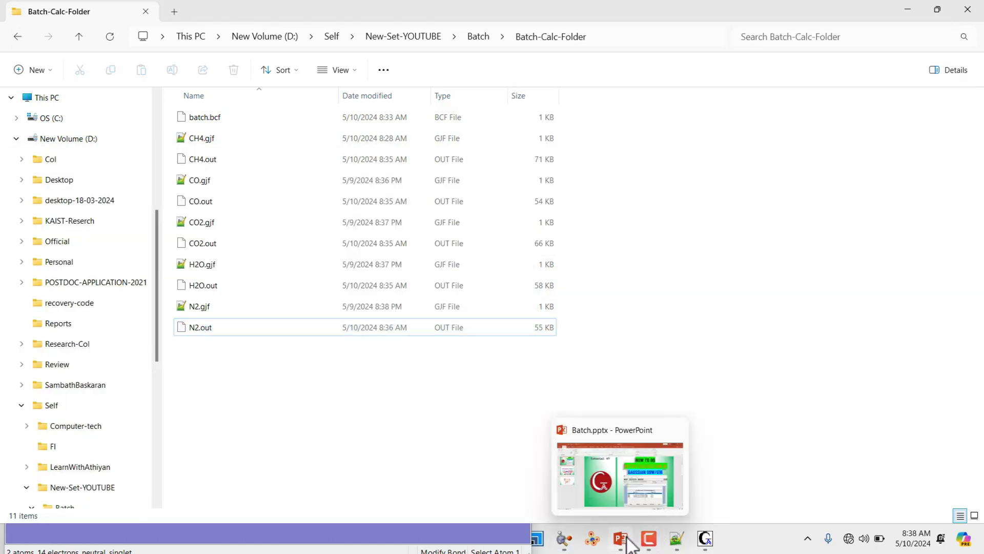
left_click(636, 491)
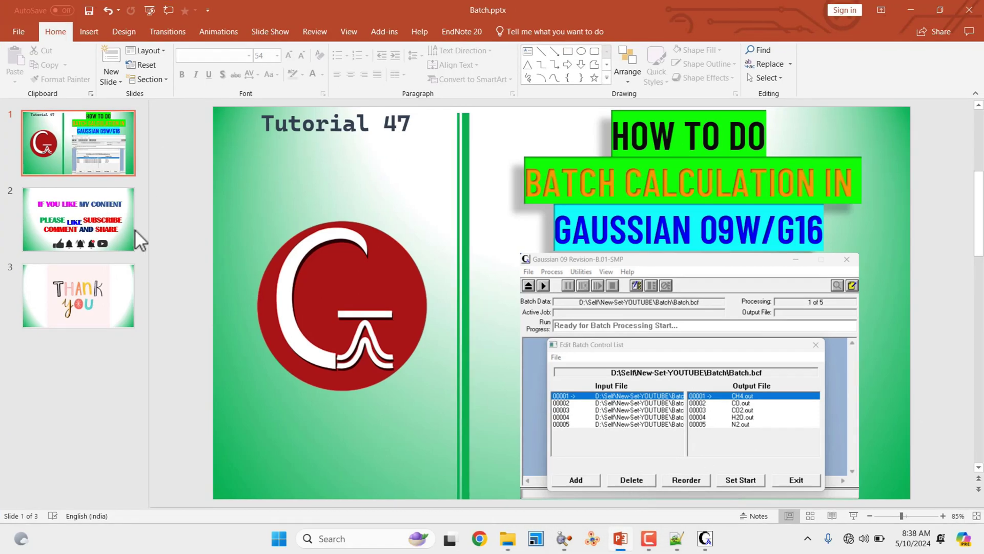
left_click(132, 236)
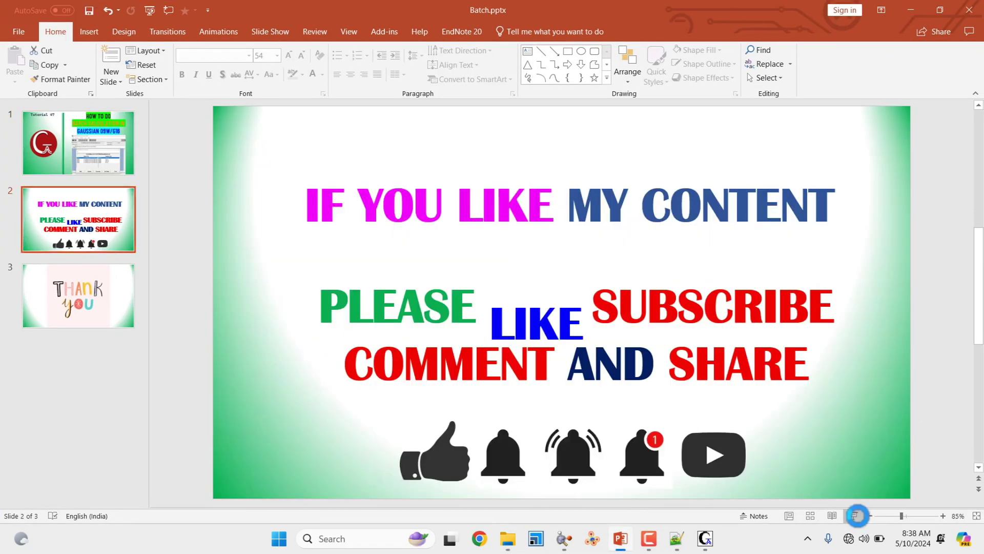
left_click(855, 515)
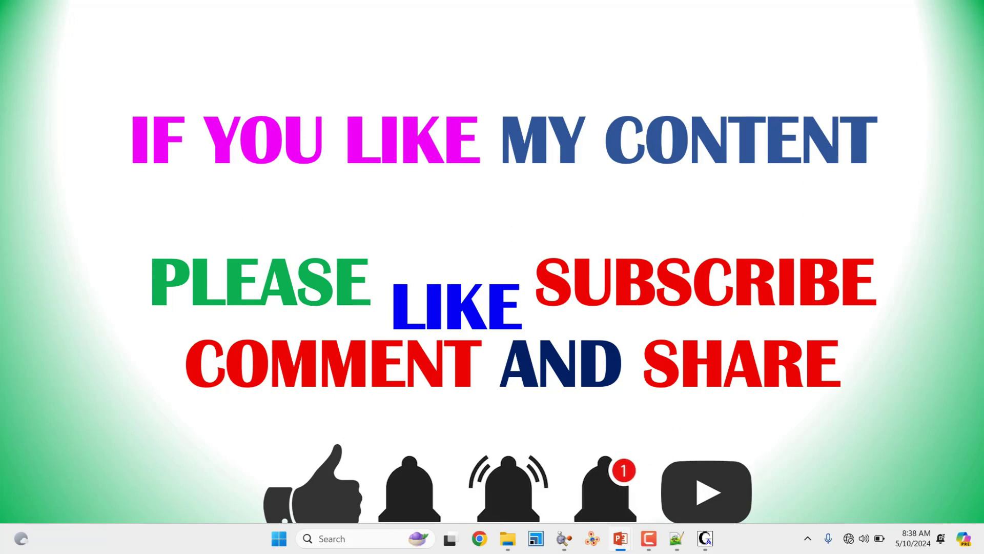
left_click(751, 430)
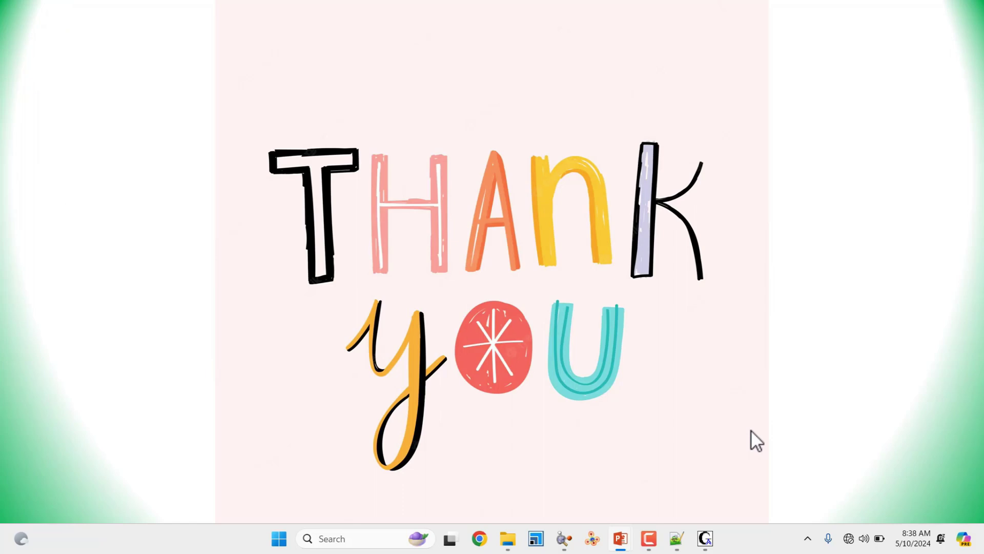